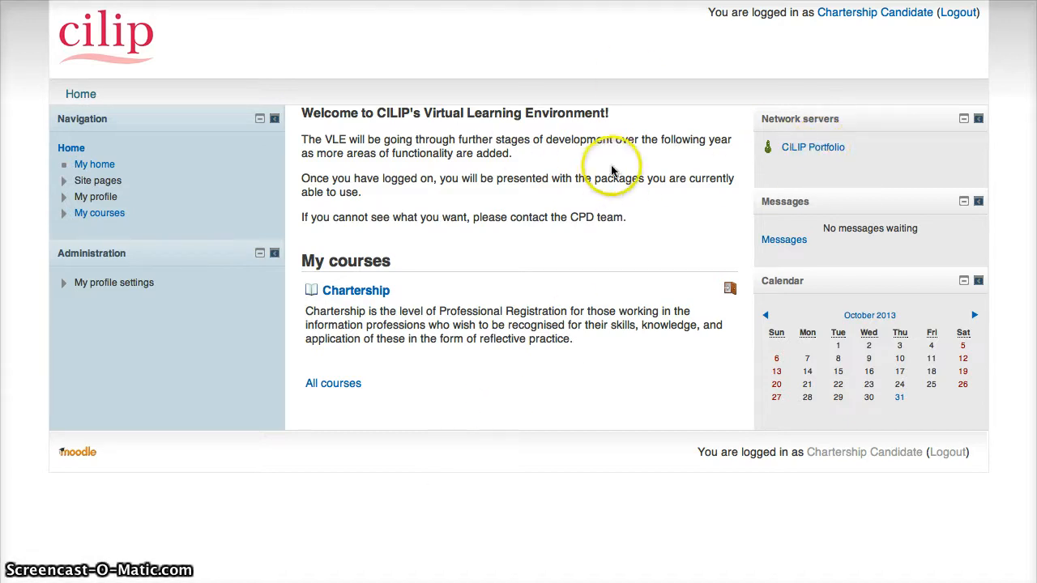
- Open the CILIP Portfolio from the VLE and start a new portfolio page titled "Chartership portfolio"
click(831, 154)
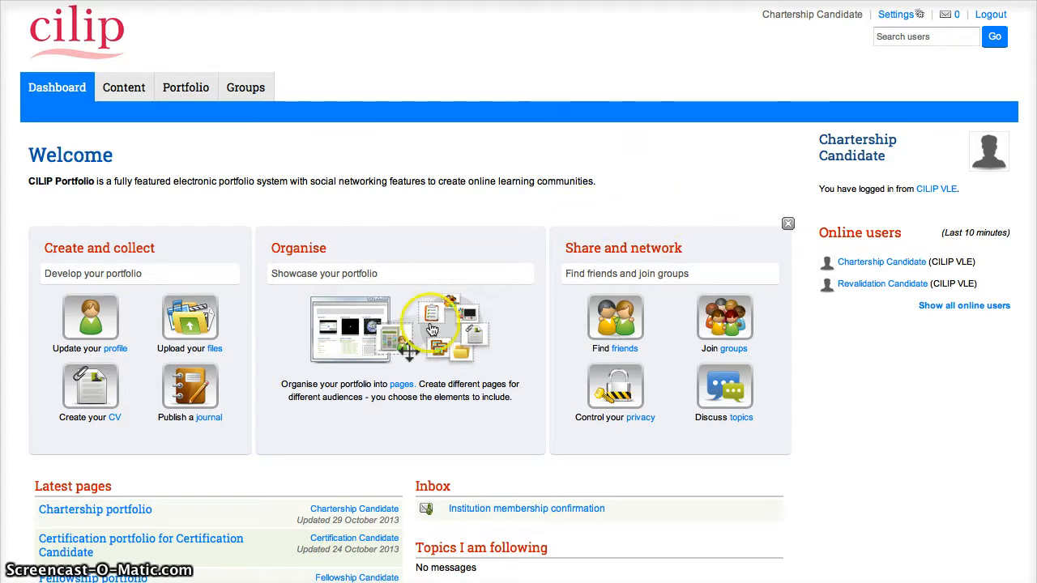
click(186, 91)
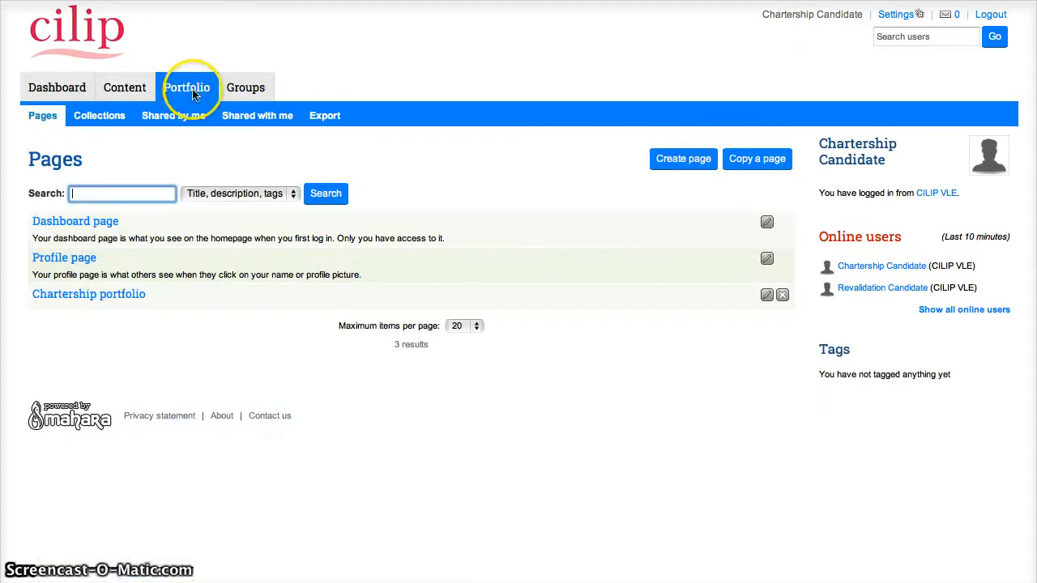
click(689, 158)
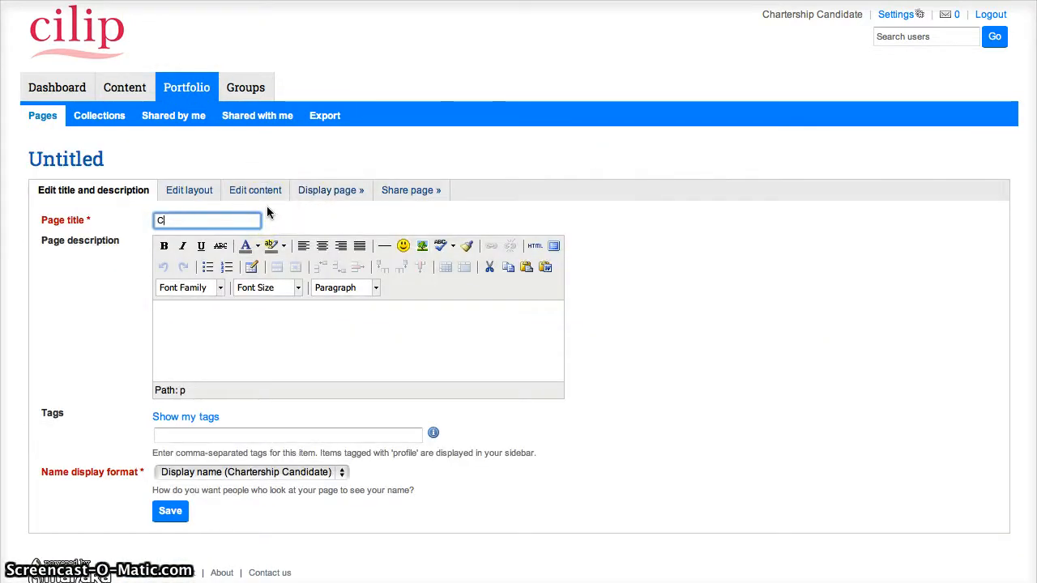
text(Chartership)
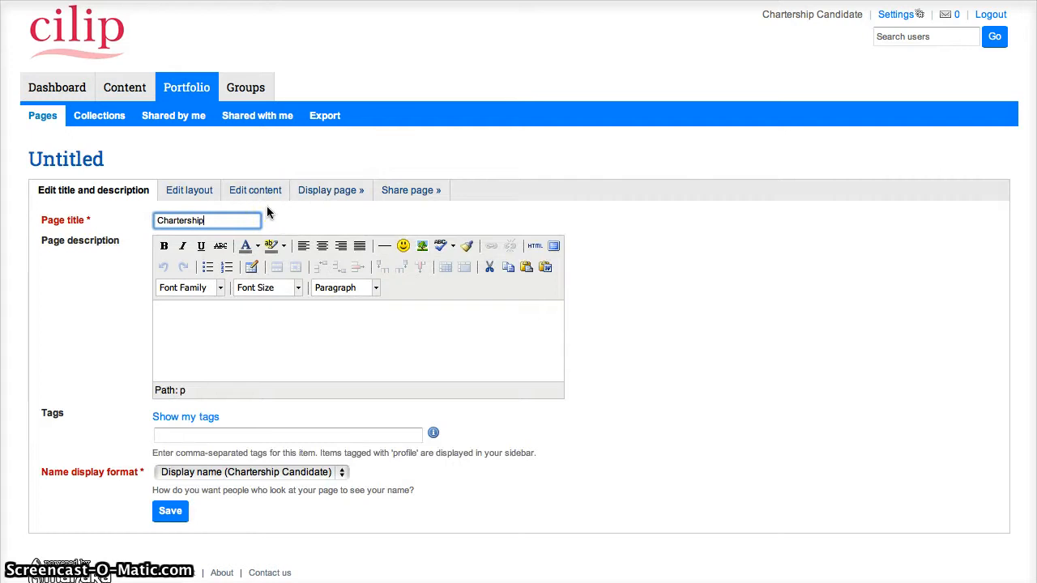
text( por)
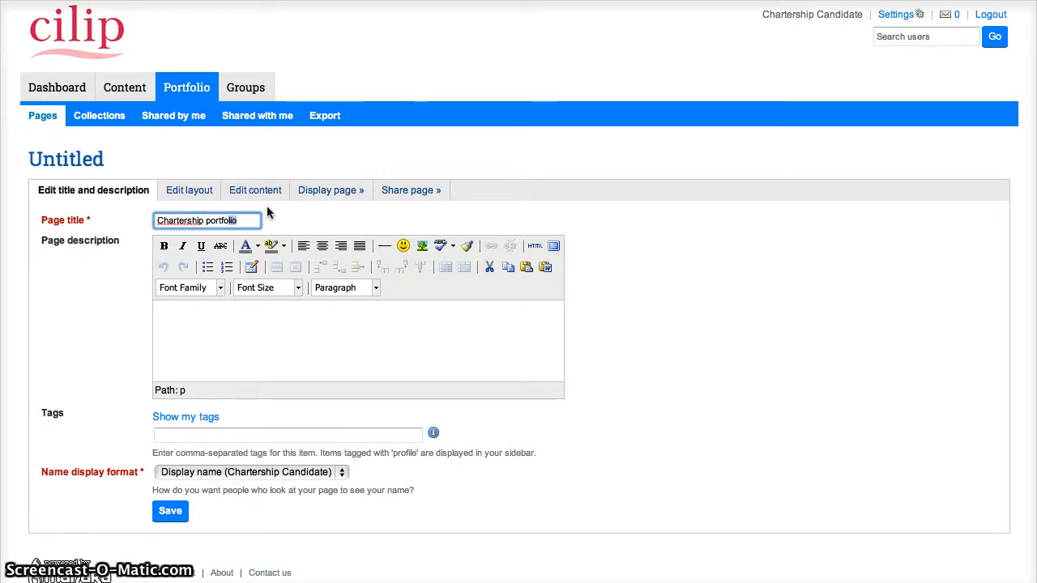
text(tfolio)
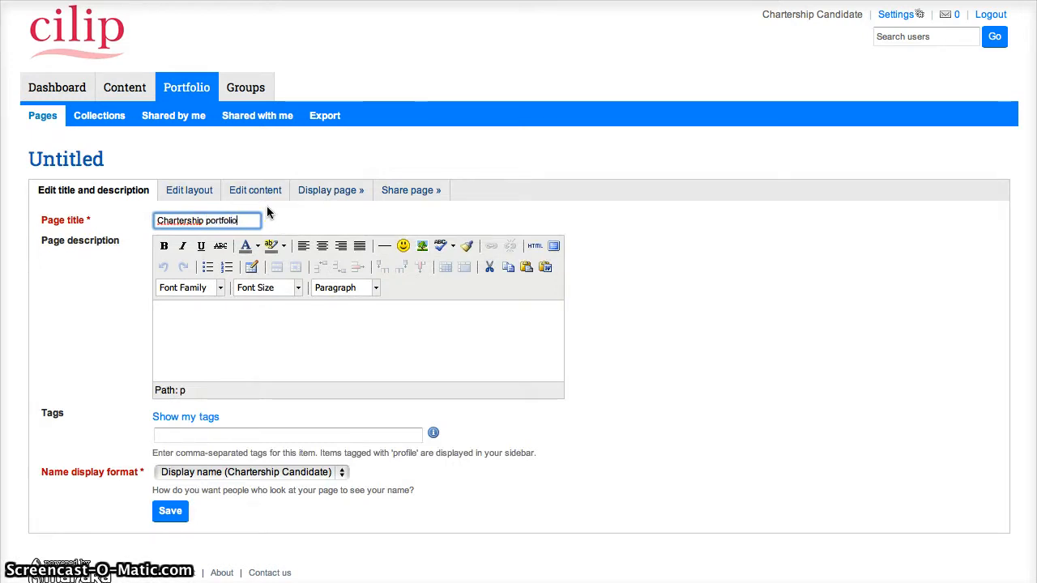
- Leave the page description empty, tag the page "chartership, portfolio" and save its details
click(317, 331)
click(223, 325)
click(187, 435)
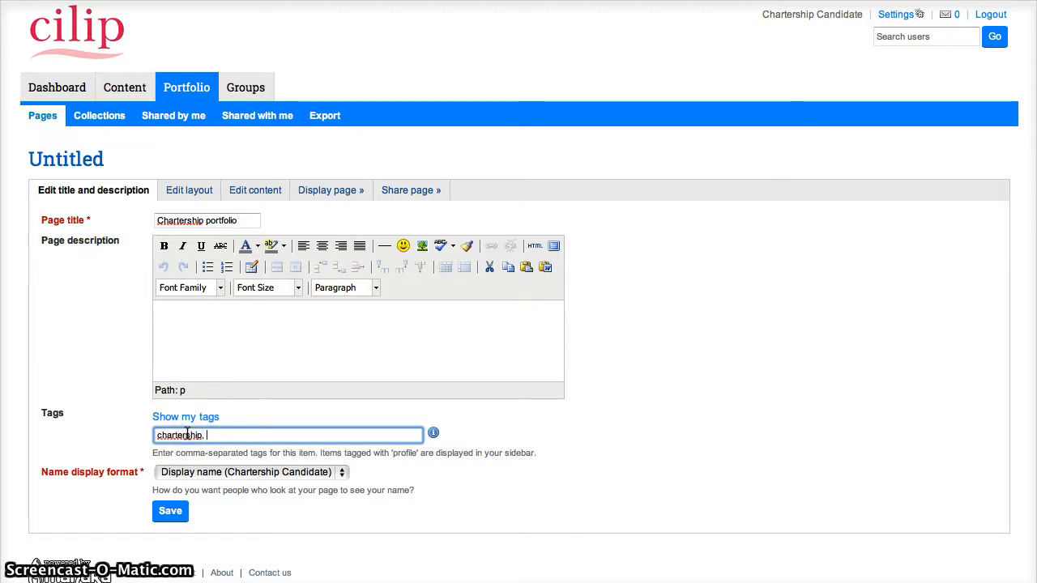
text(chartership, portfolio)
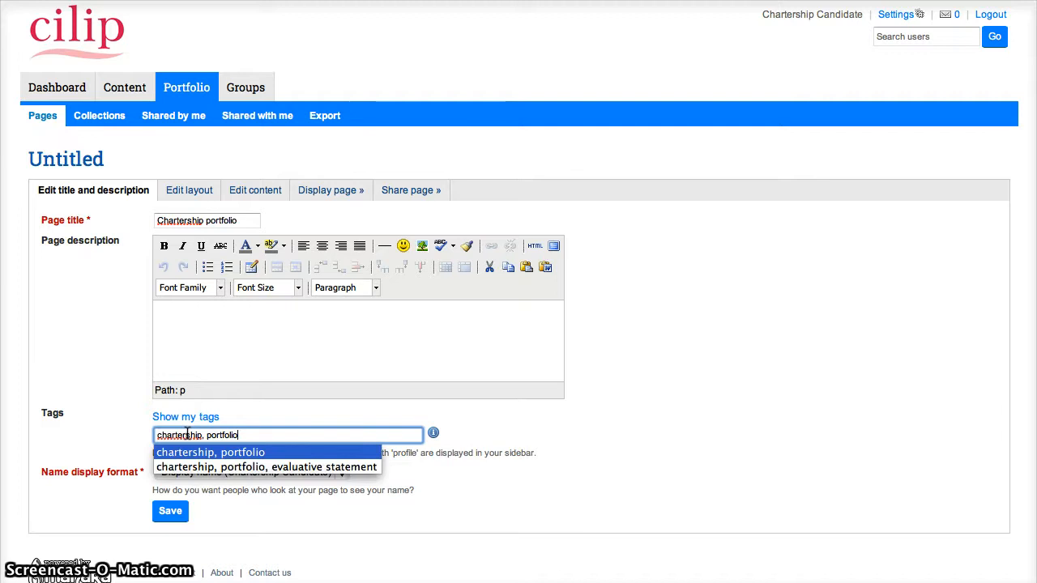
click(545, 410)
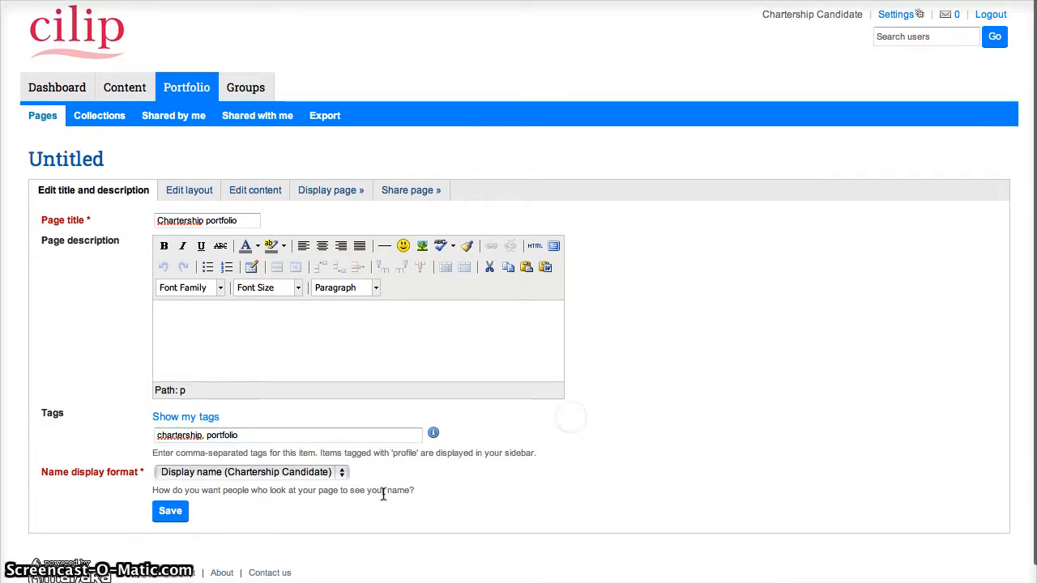
click(235, 481)
click(170, 510)
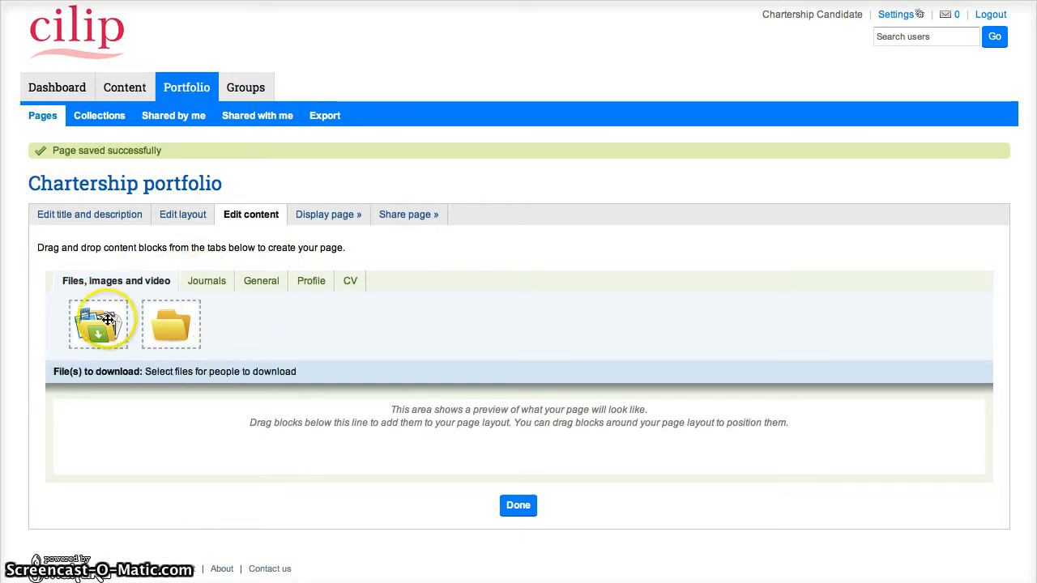
- Look through the available content blocks for journals, general items, profile, CV, and files, images and video
click(215, 280)
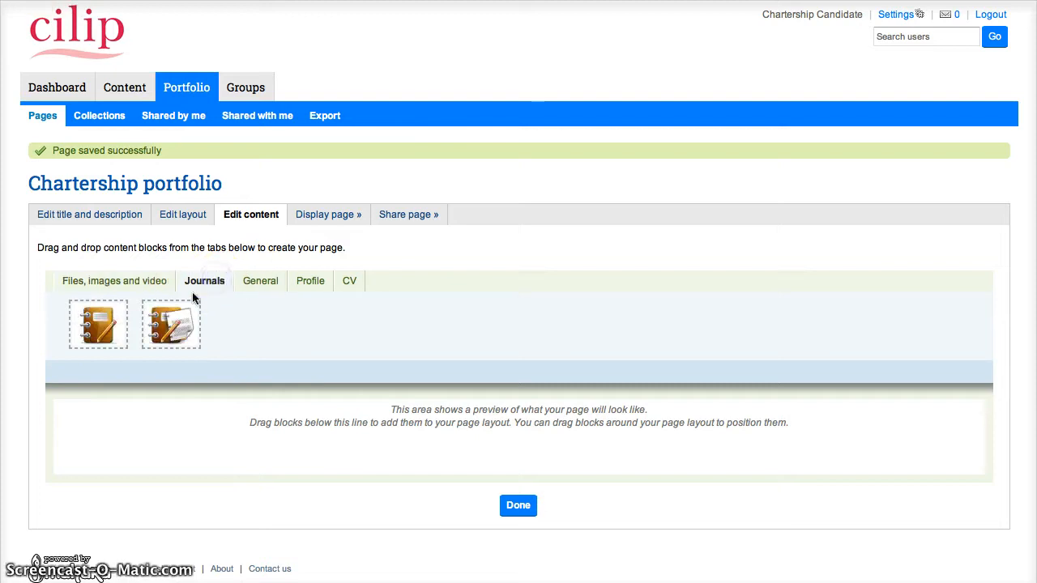
click(274, 281)
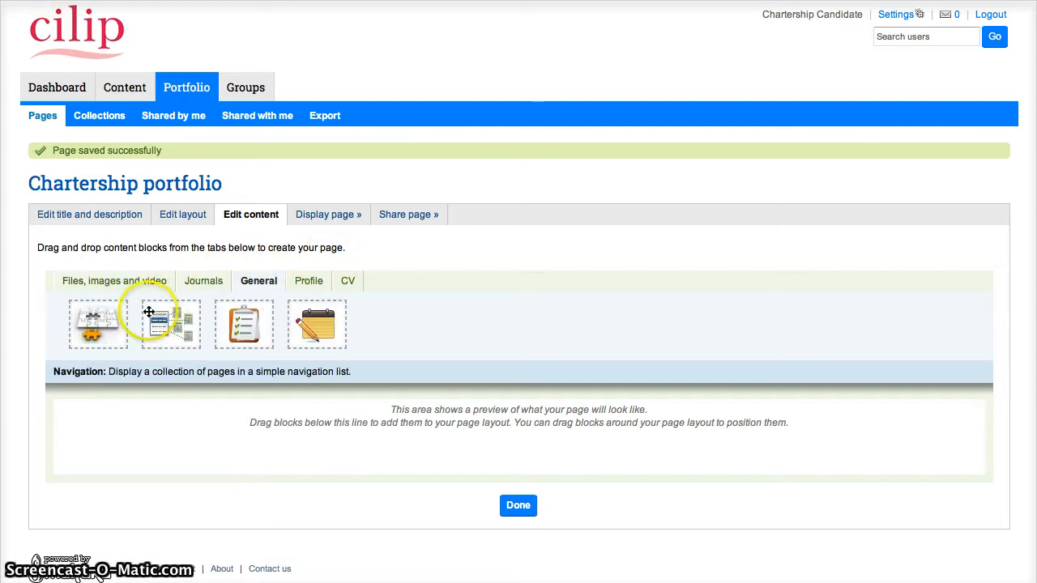
click(317, 281)
click(361, 284)
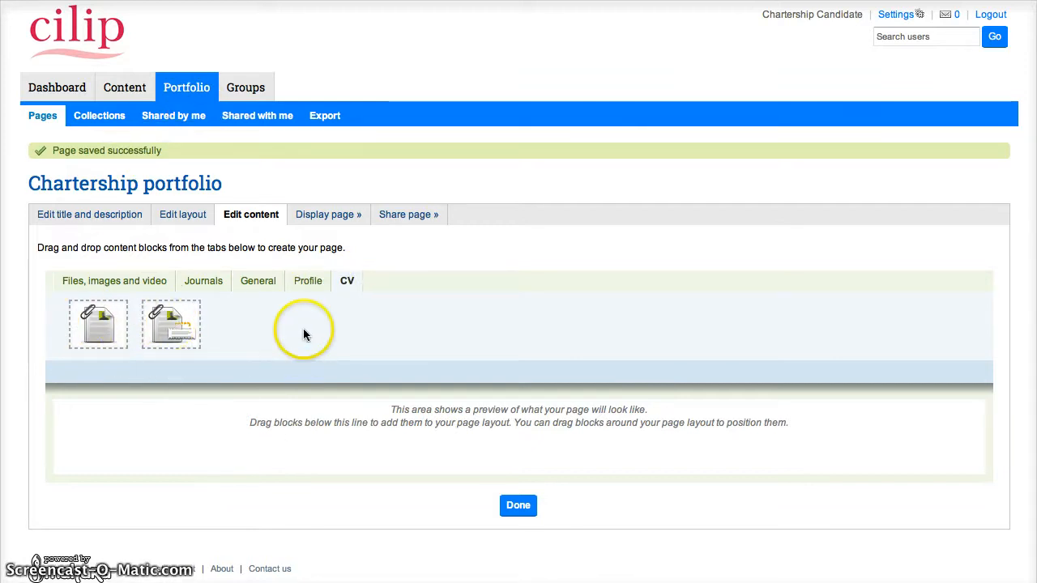
click(148, 283)
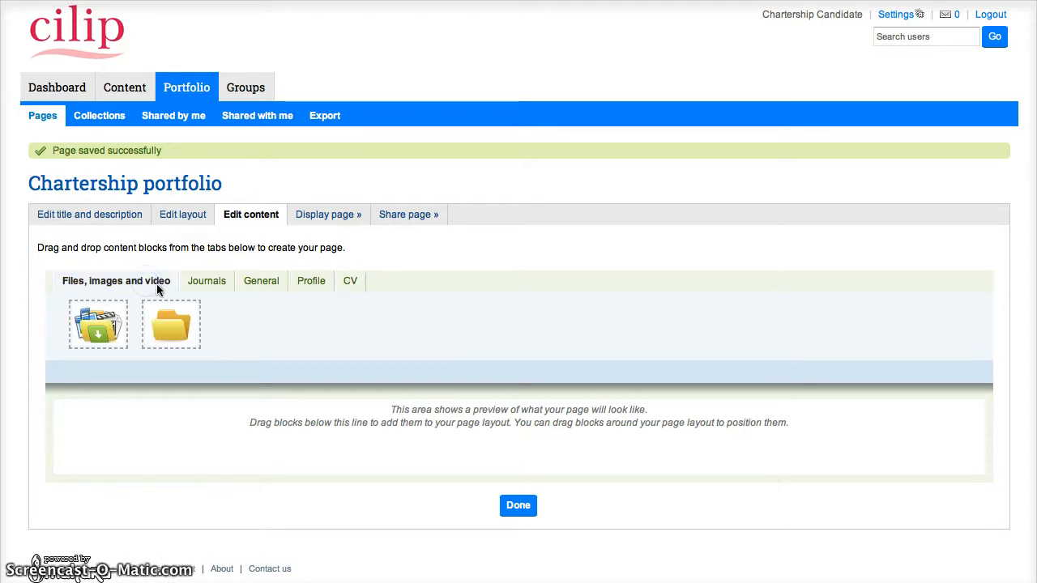
click(167, 295)
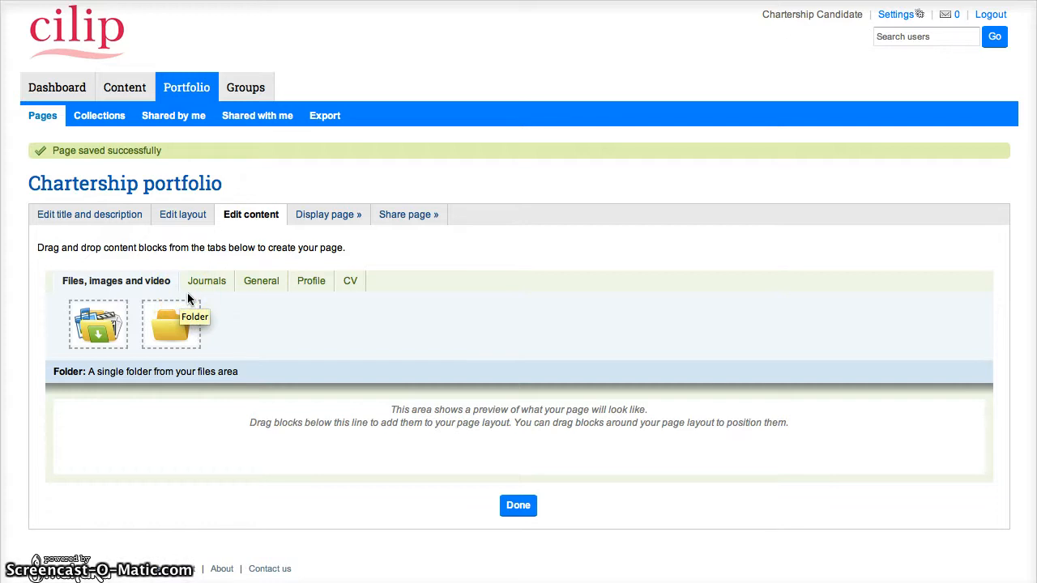
- Add a general text box block to the page layout and title it "Evaulative statement"
click(259, 281)
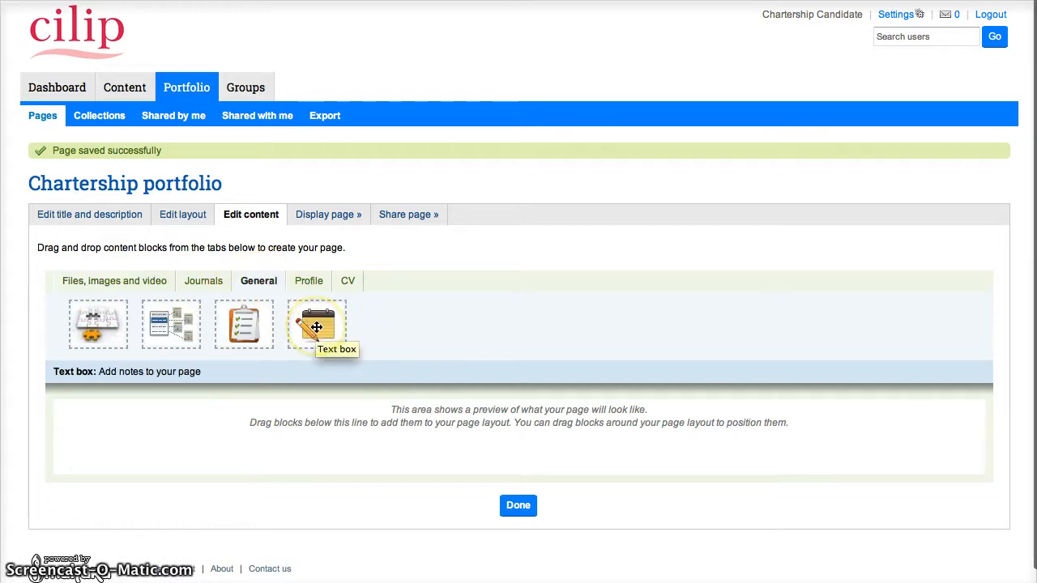
drag(315, 331, 271, 459)
click(345, 384)
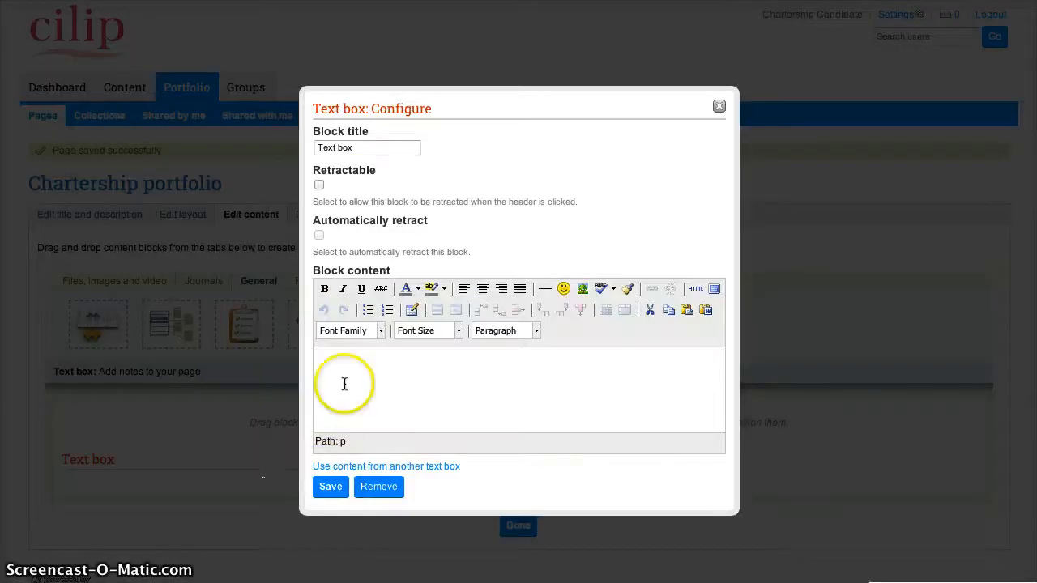
click(371, 146)
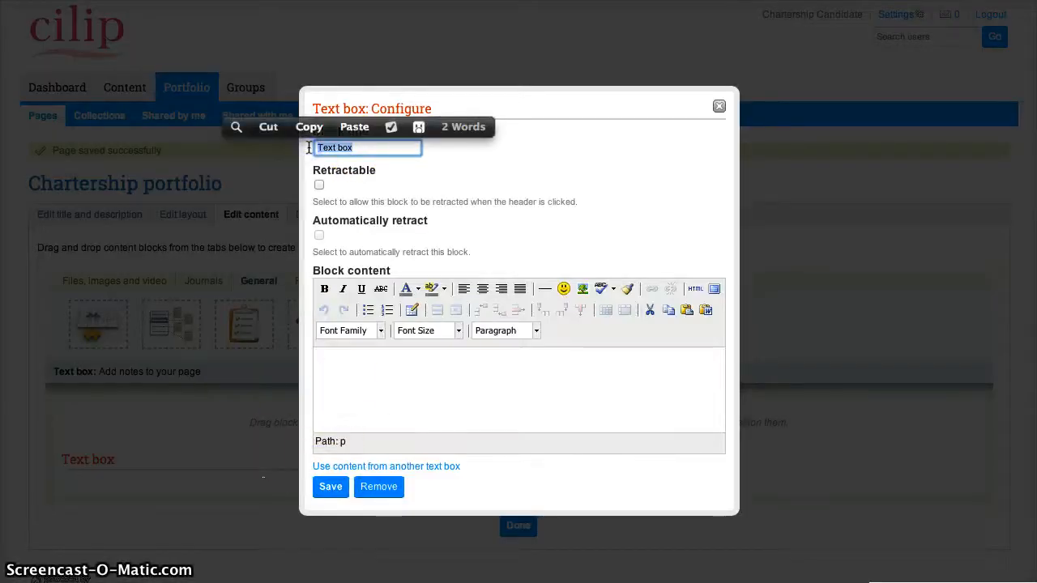
text(Evauative statement)
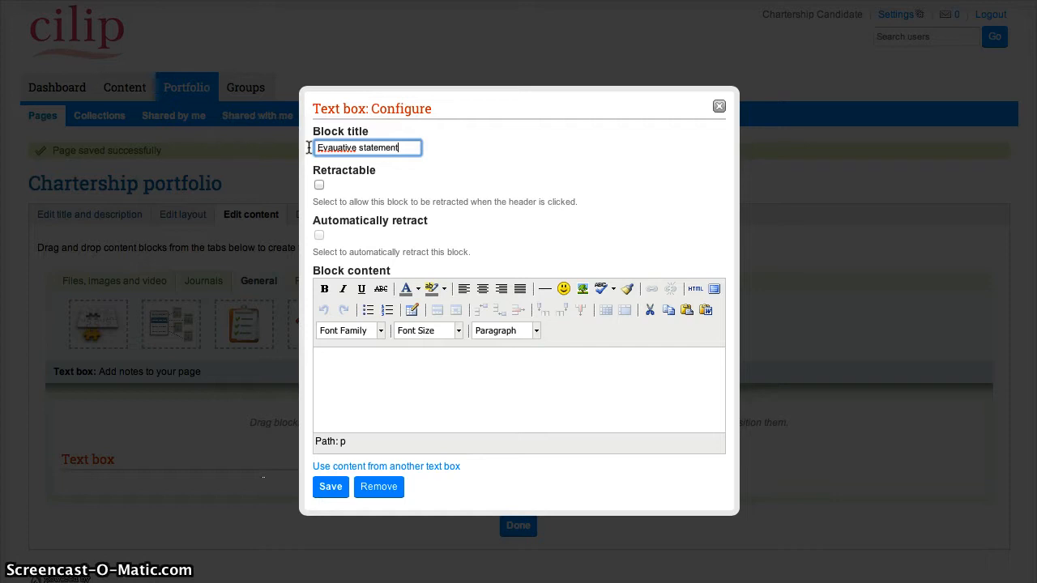
click(332, 148)
text(l)
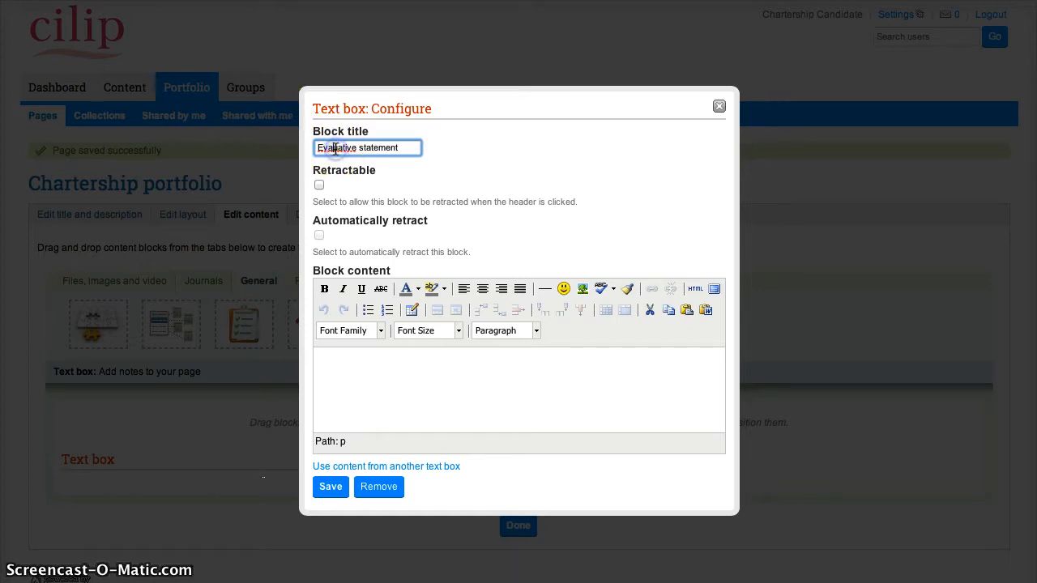
- Switch to the Word document and copy the whole statement, from its first heading through the word count line
click(366, 363)
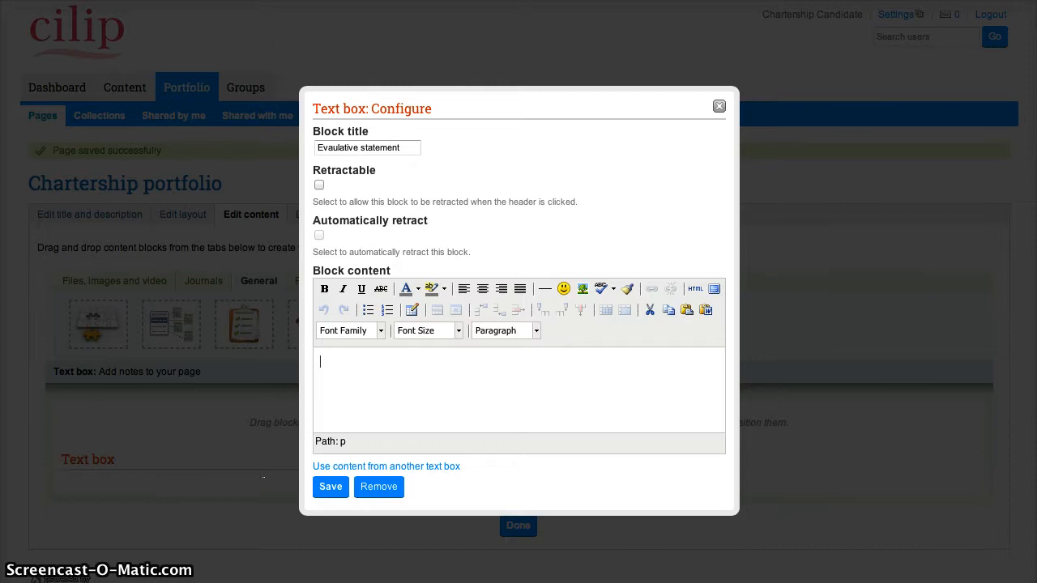
key(super+Tab)
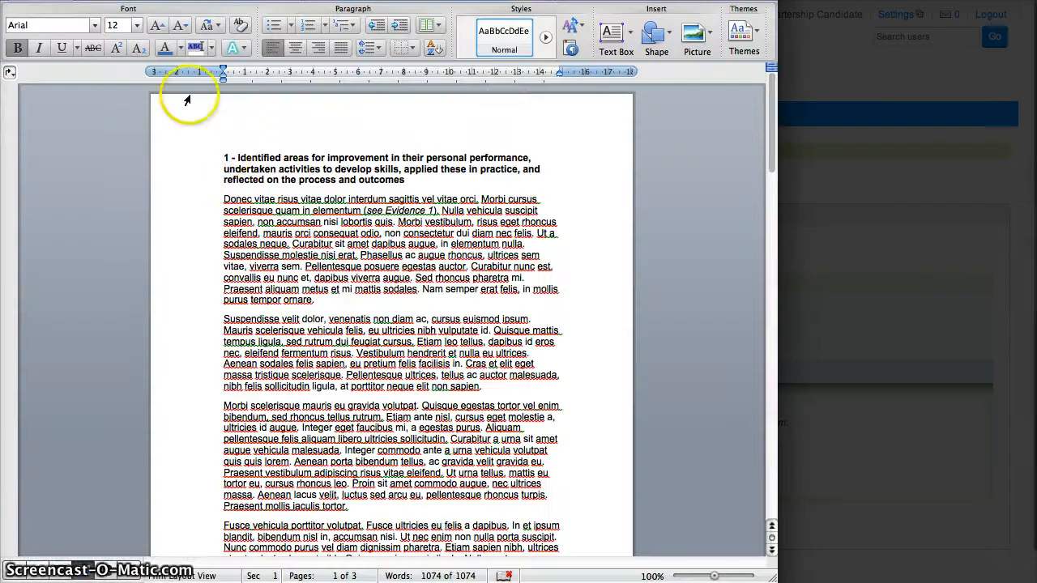
click(223, 154)
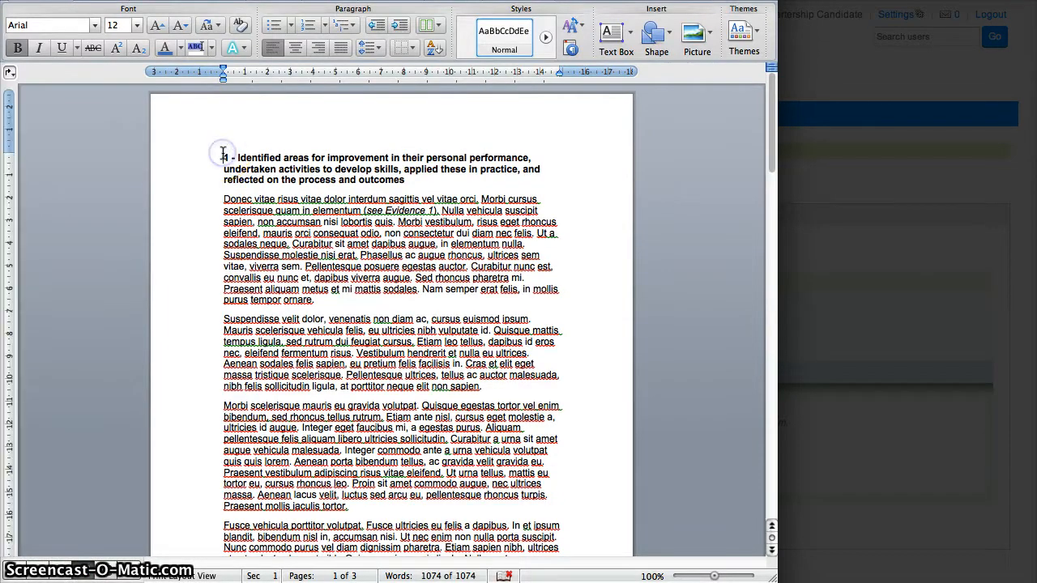
drag(223, 154, 332, 488)
click(332, 506)
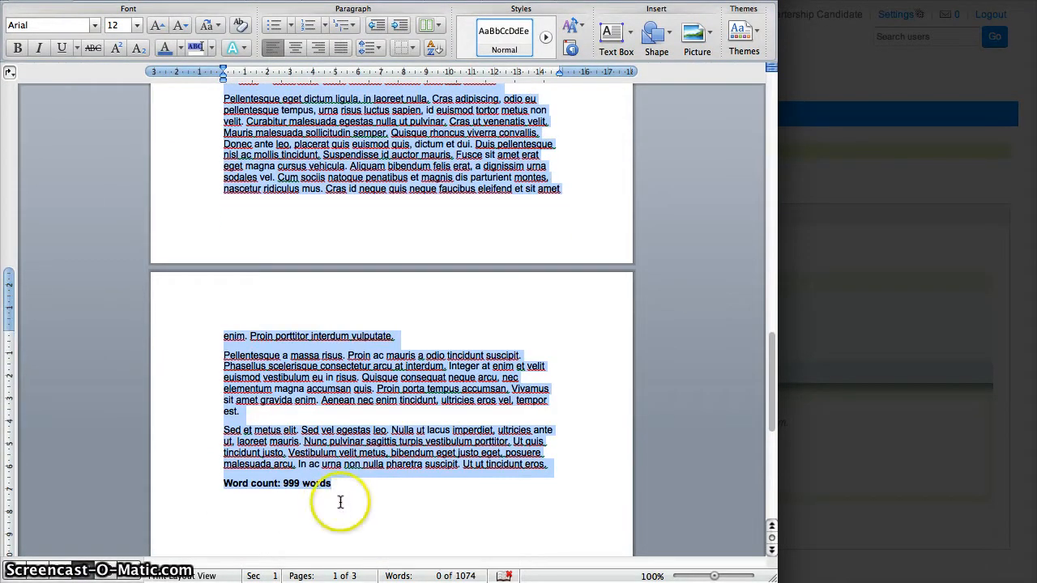
- Return to the text box configuration and insert the copied statement into the block content using Paste from Word
click(883, 436)
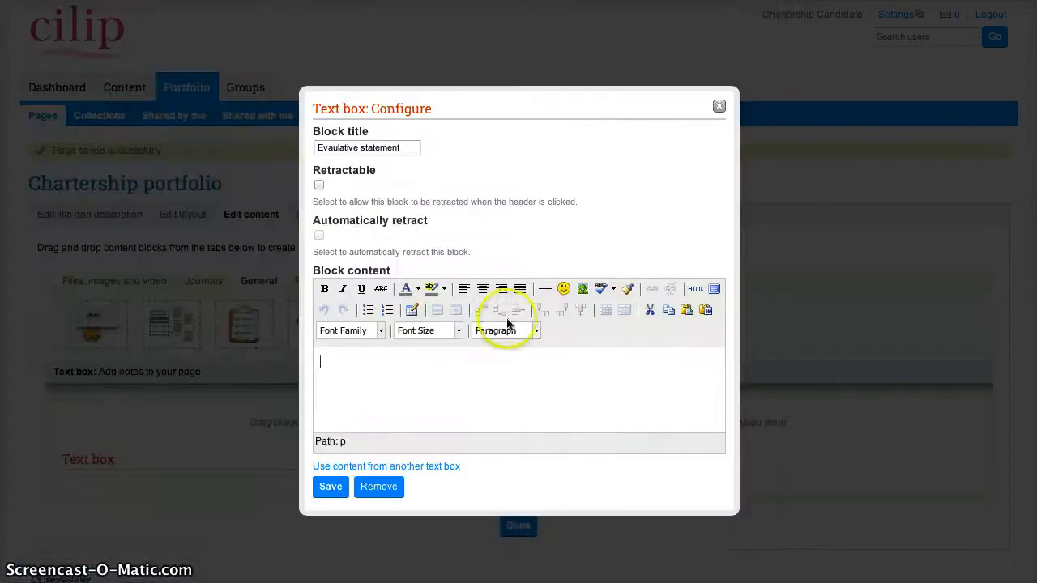
click(348, 376)
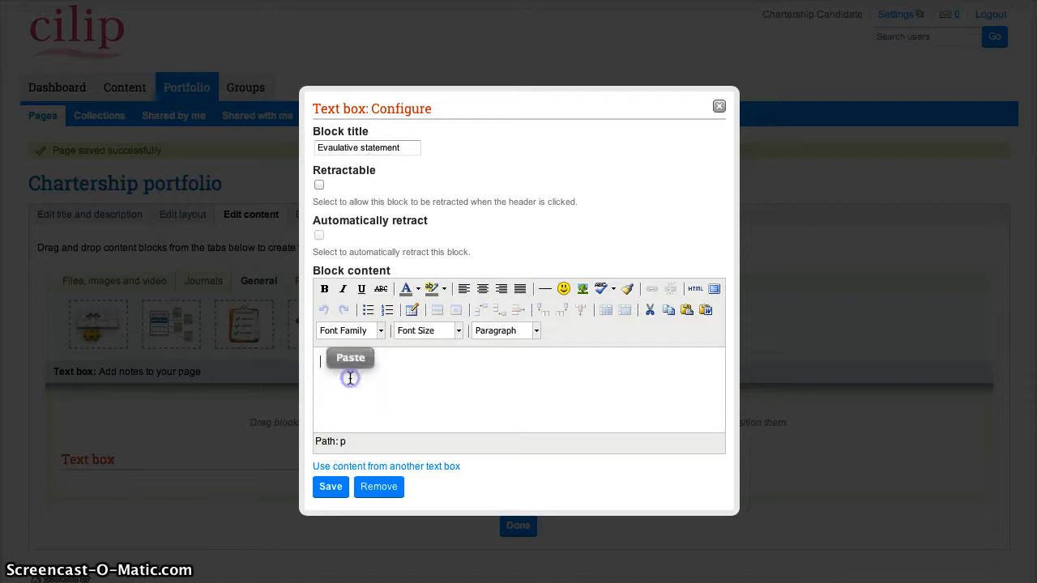
click(706, 312)
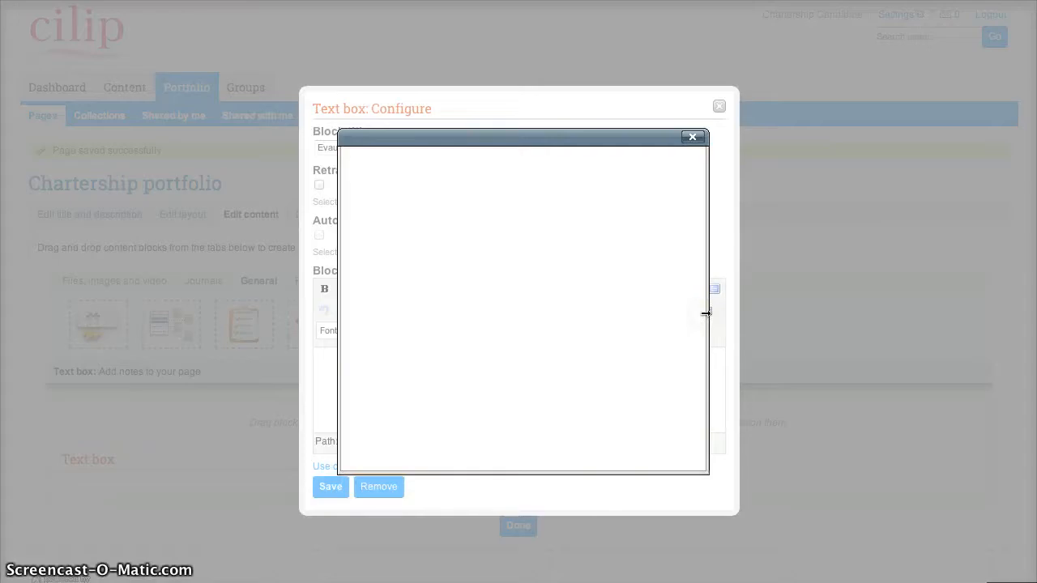
click(398, 211)
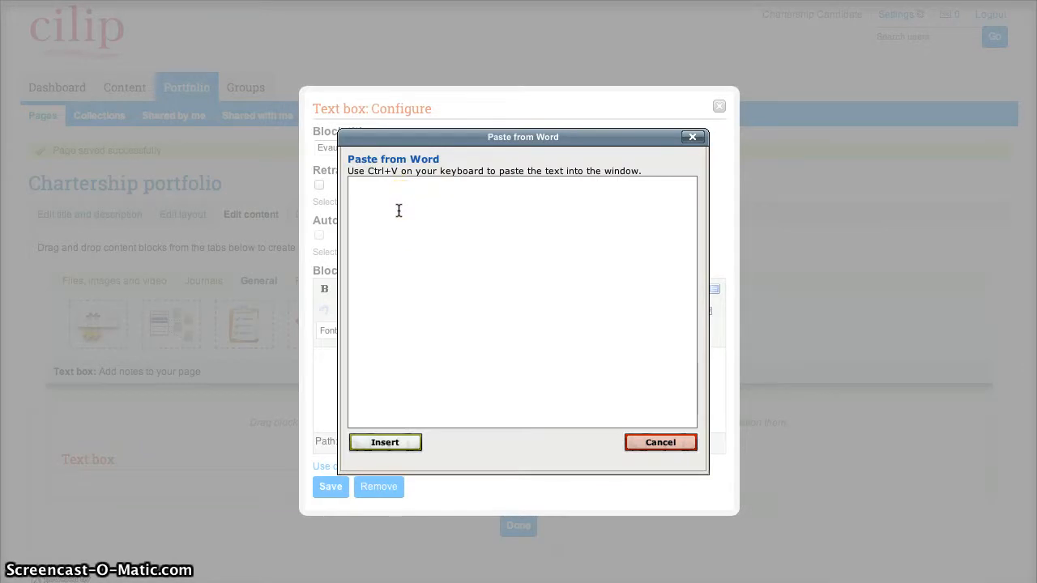
key(ctrl+v)
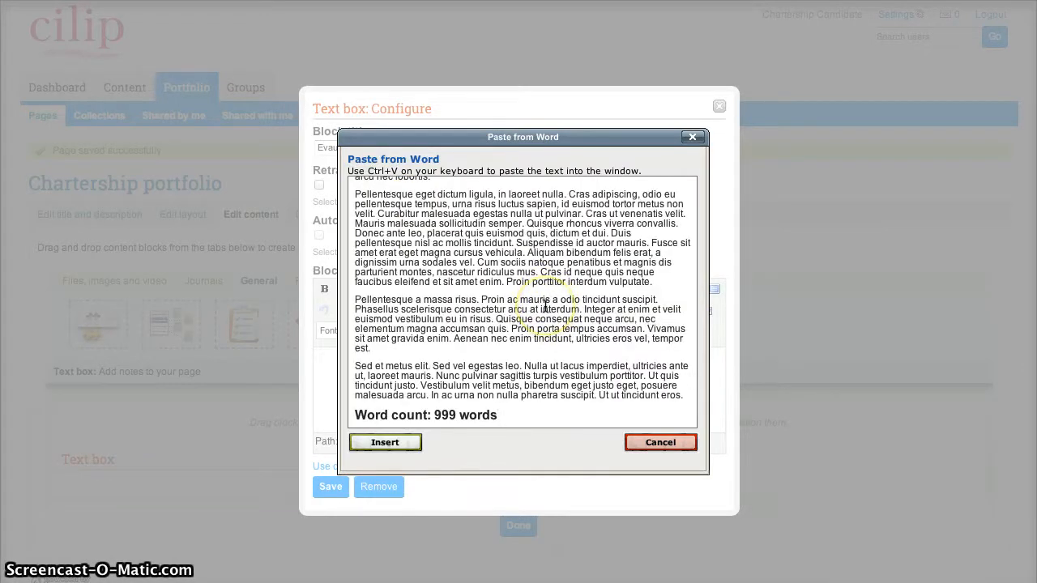
scroll(545, 306, up, 15)
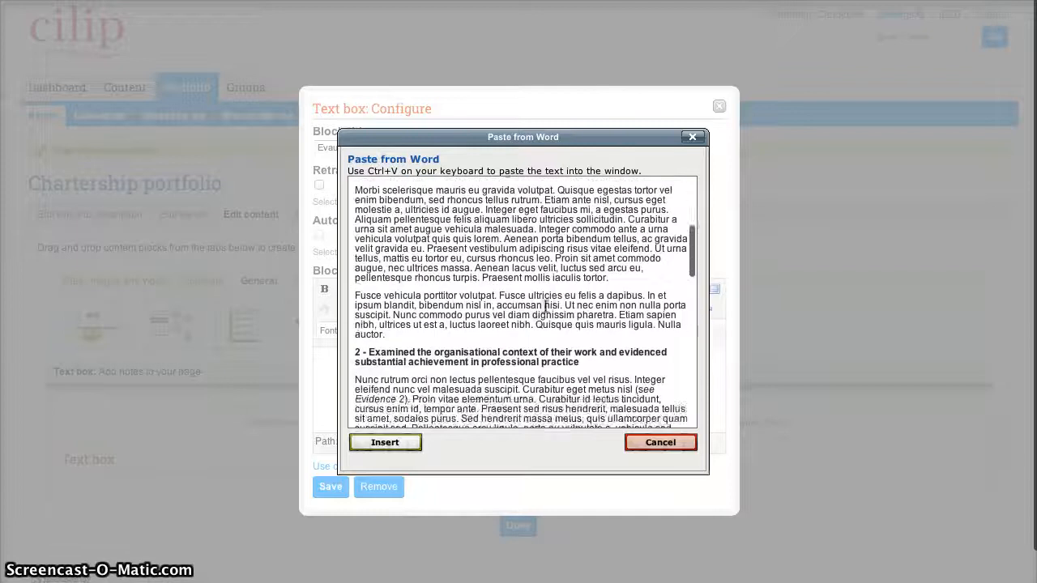
click(385, 442)
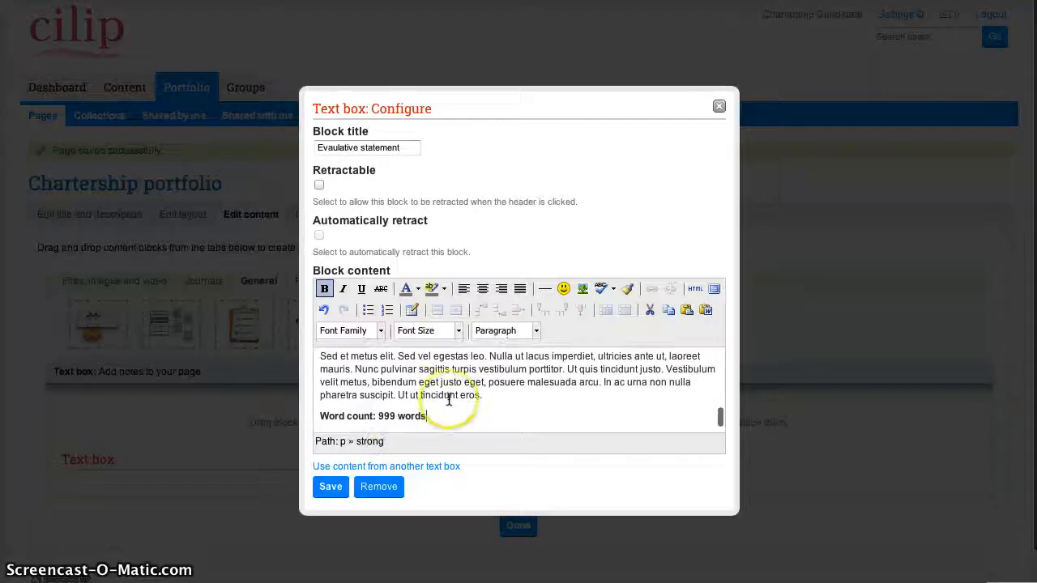
- Review the pasted statement from its end back to the first evidence reference under heading 1
scroll(448, 399, up, 10)
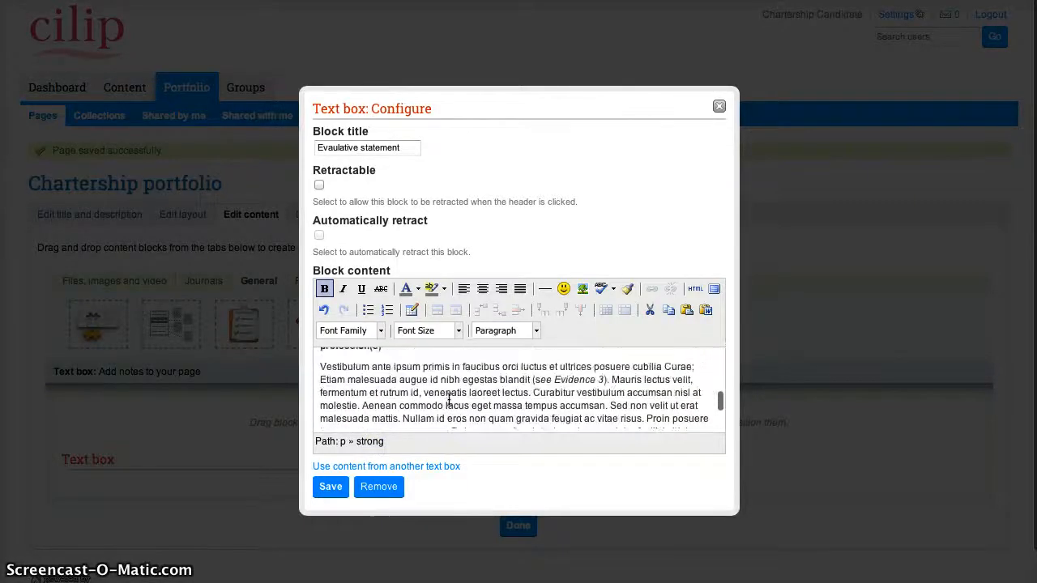
scroll(448, 398, up, 8)
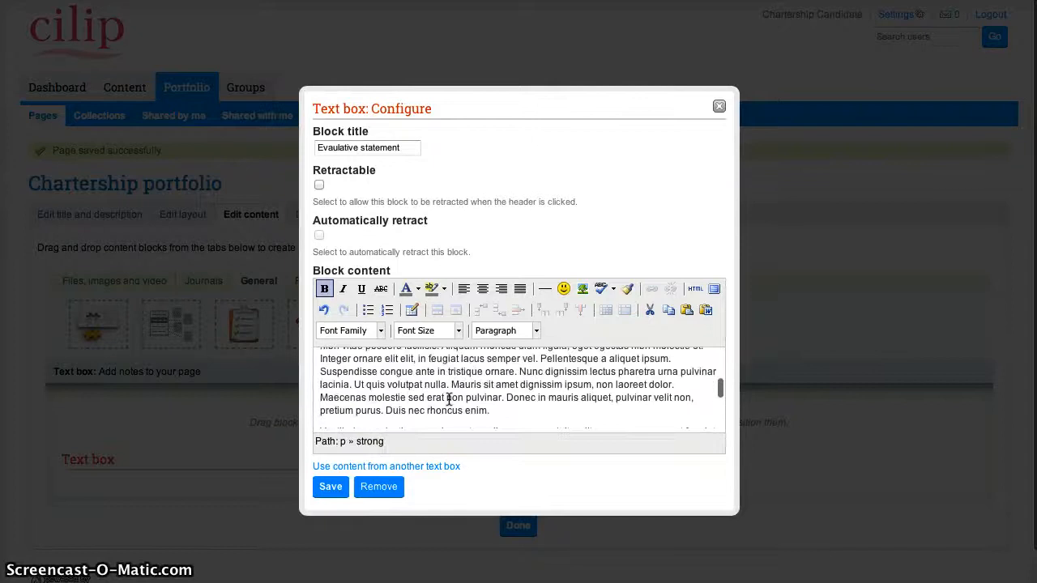
scroll(449, 398, up, 5)
scroll(449, 398, up, 10)
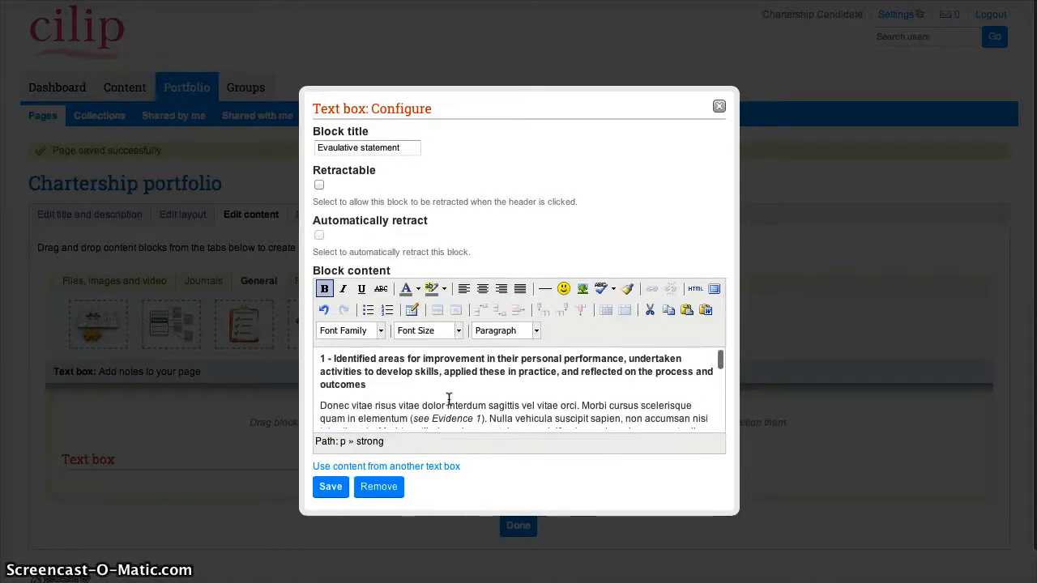
scroll(449, 400, down, 1)
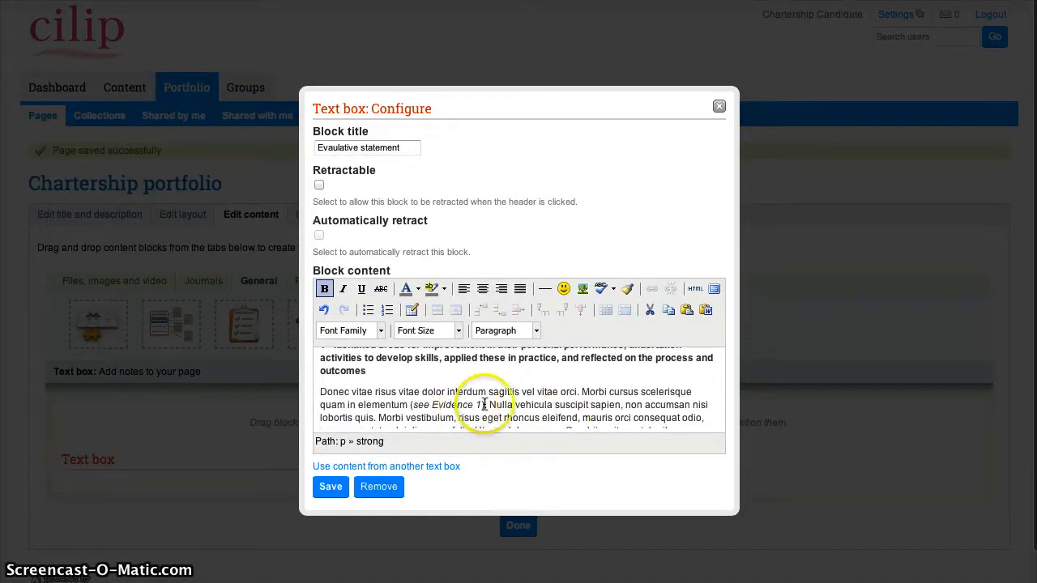
- Check the Evidence 1 reference in the first paragraph of the pasted statement and save the text box block
scroll(527, 412, down, 5)
scroll(447, 377, up, 2)
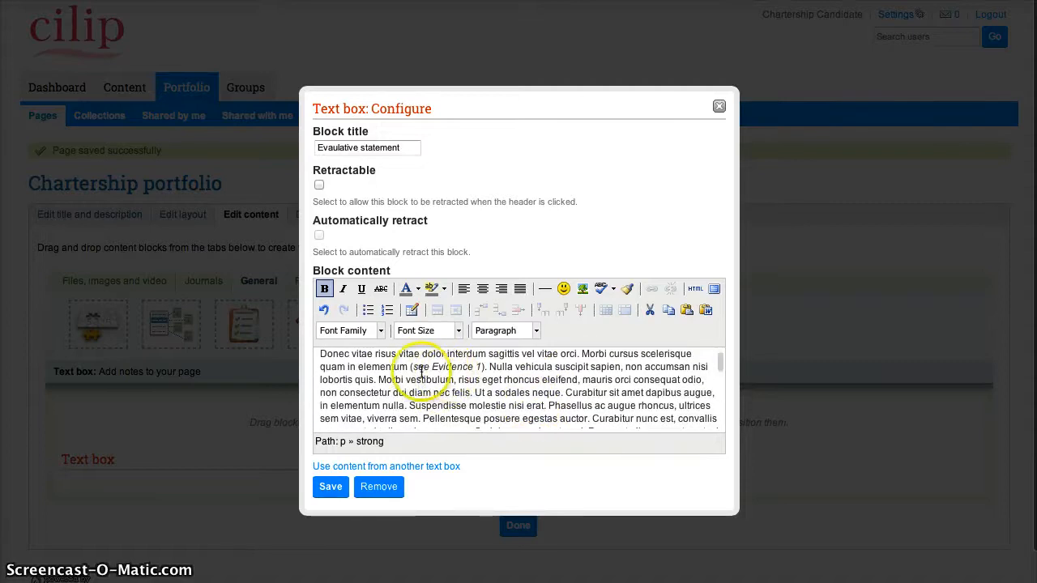
drag(411, 366, 485, 367)
click(596, 405)
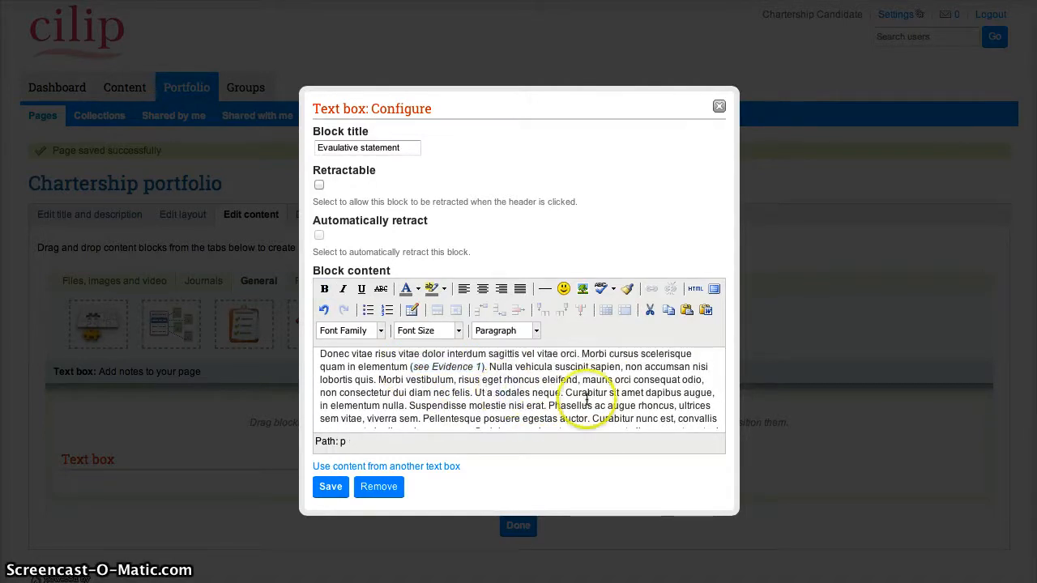
scroll(570, 381, down, 3)
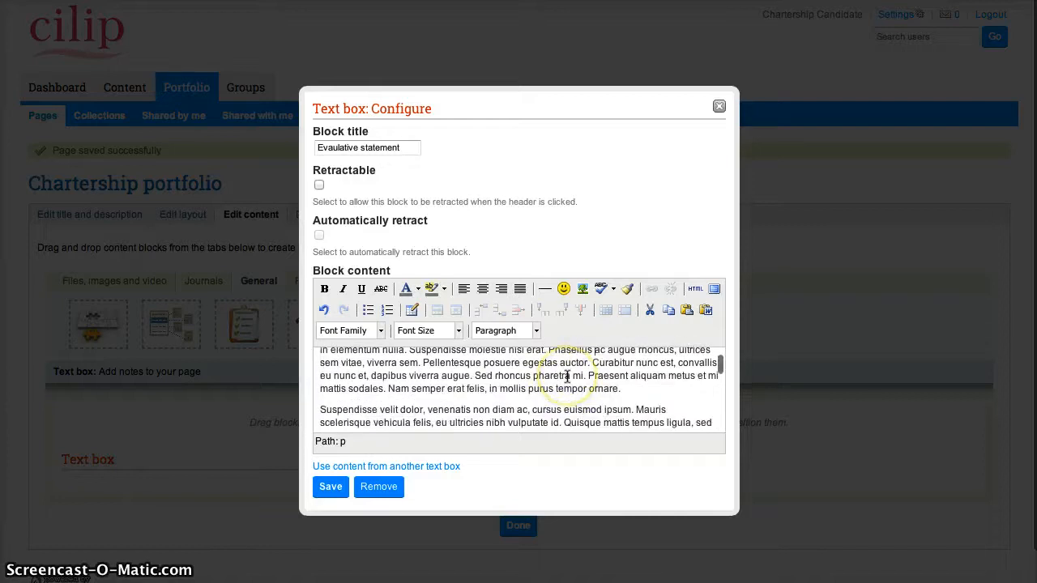
scroll(502, 379, up, 3)
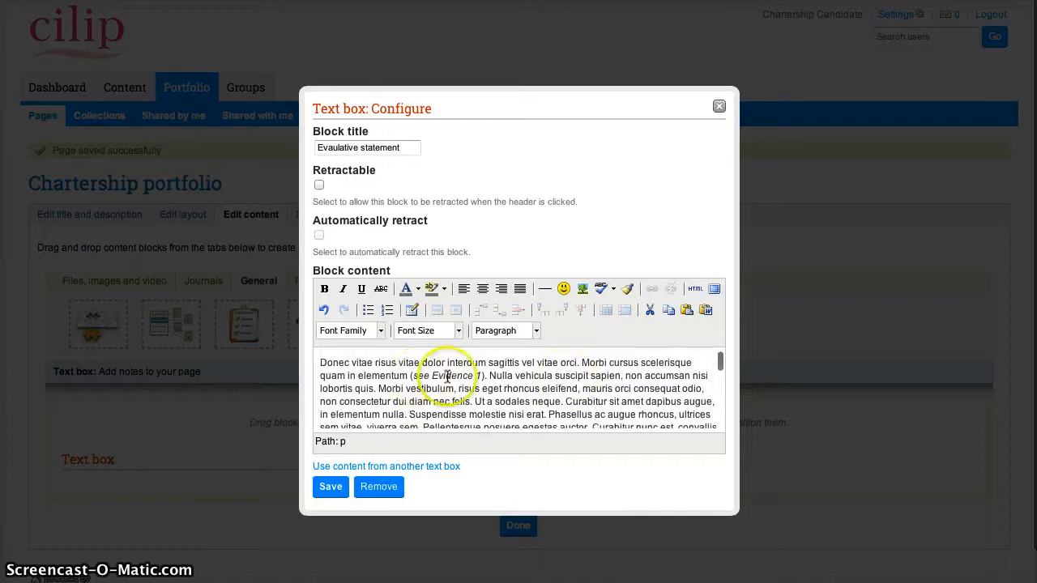
click(338, 490)
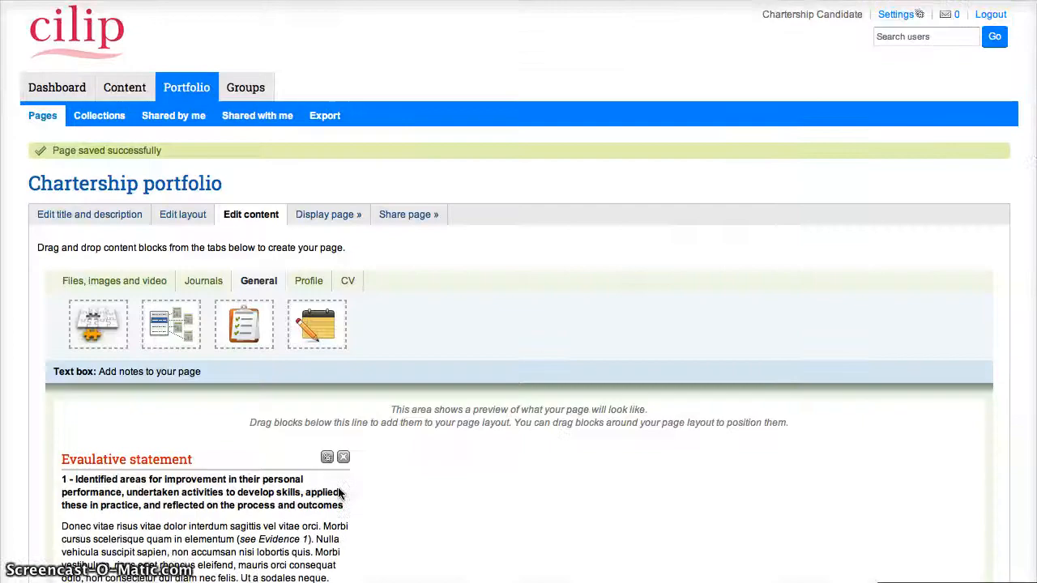
- Look through the saved statement in the page preview and correct the block's title to "Evaluative statement", saving the change
scroll(341, 492, down, 5)
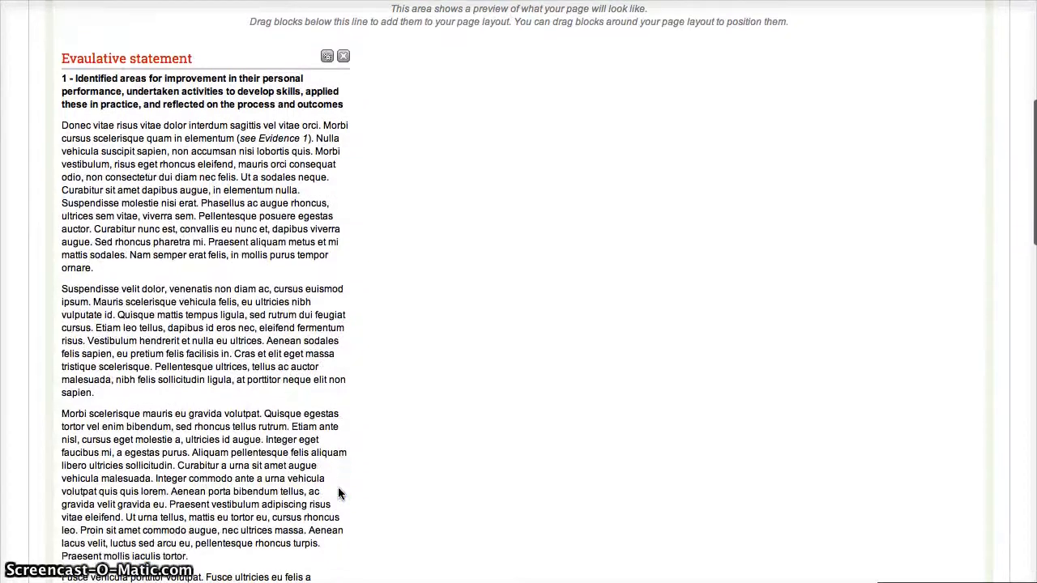
click(271, 419)
scroll(270, 421, down, 9)
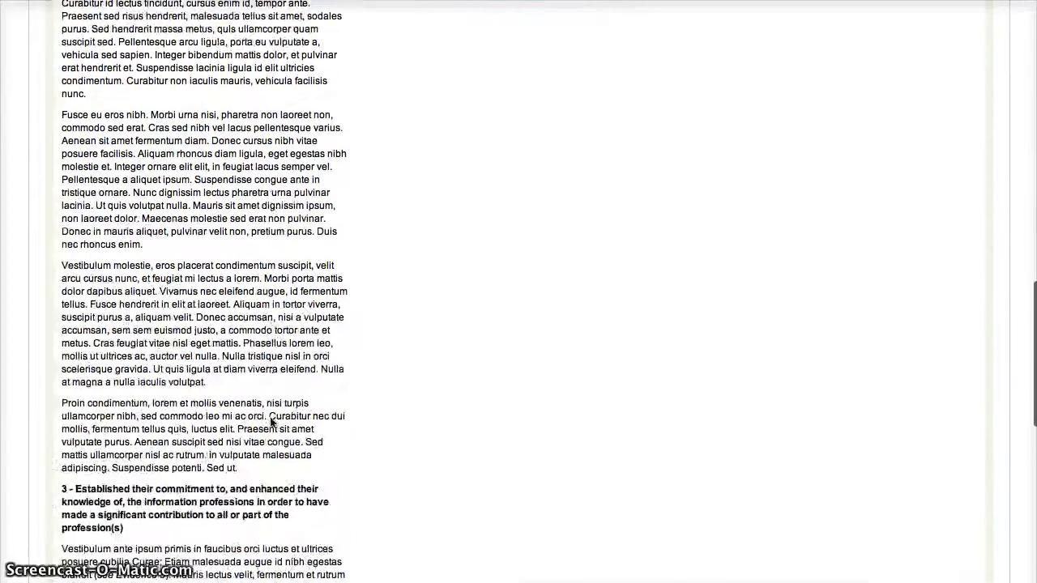
scroll(271, 420, up, 14)
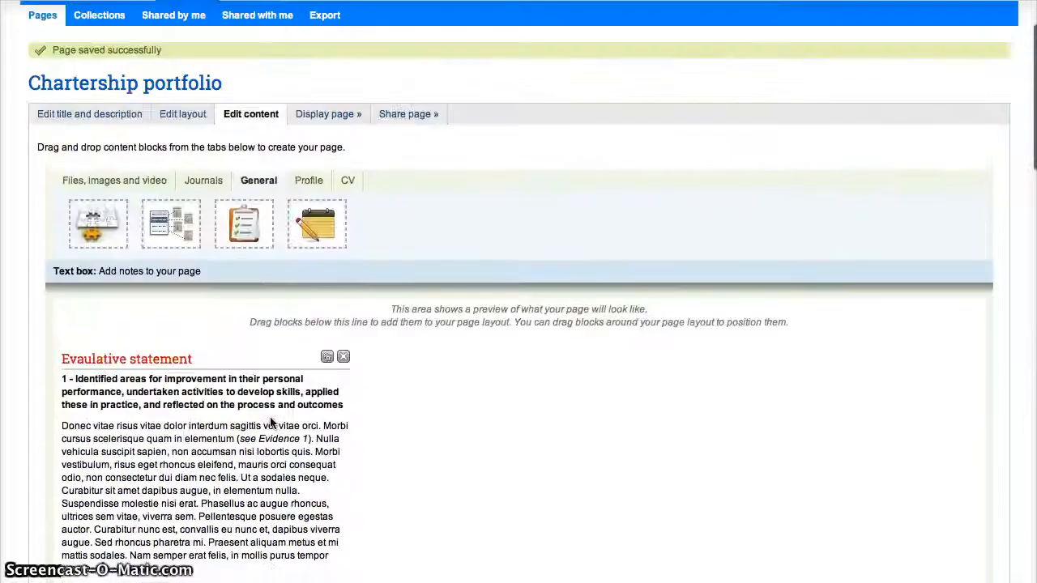
scroll(271, 422, down, 1)
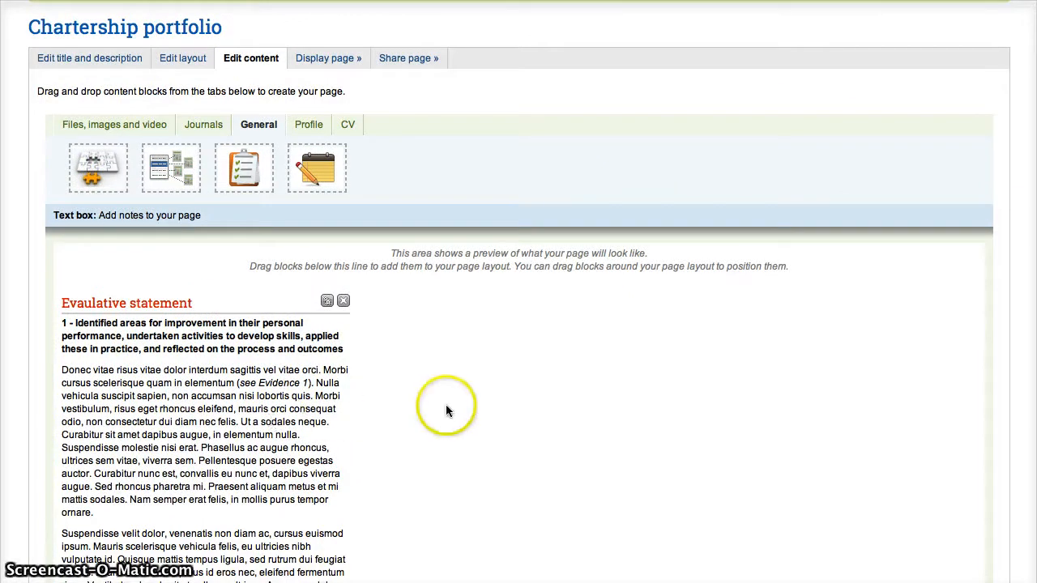
click(328, 302)
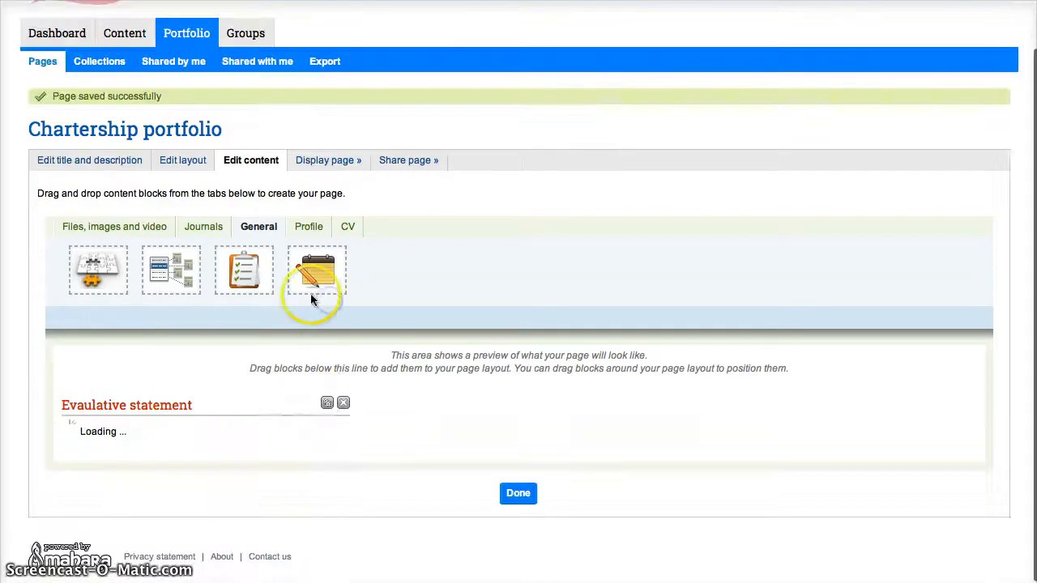
click(341, 149)
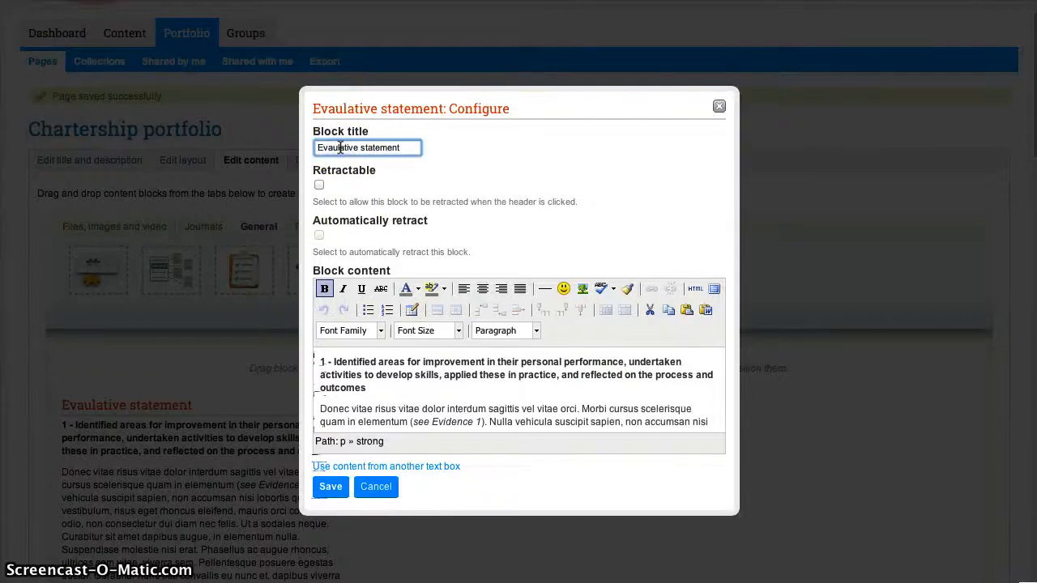
key(BackSpace)
key(BackSpace)
text(lu)
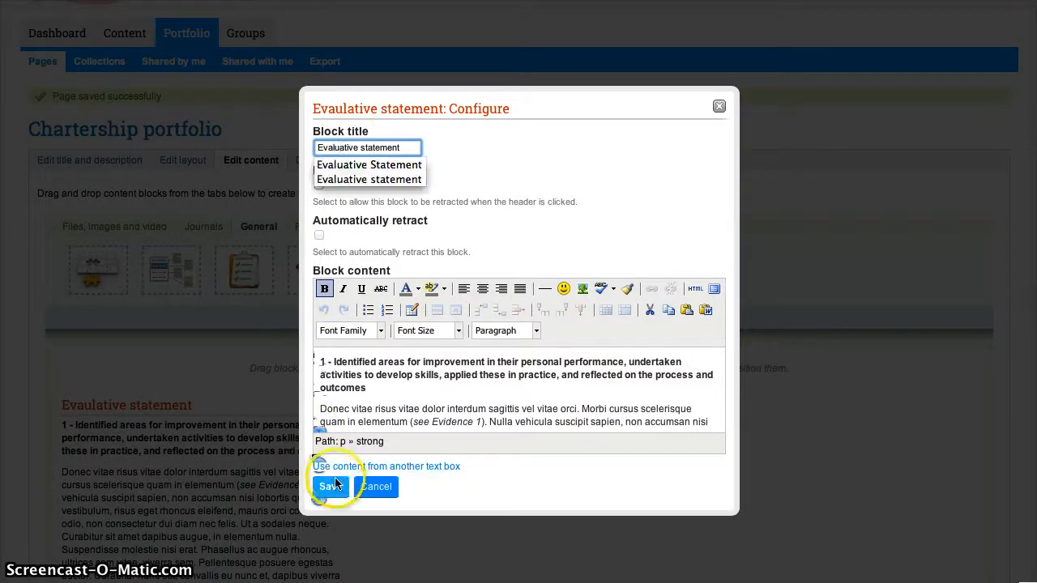
click(331, 486)
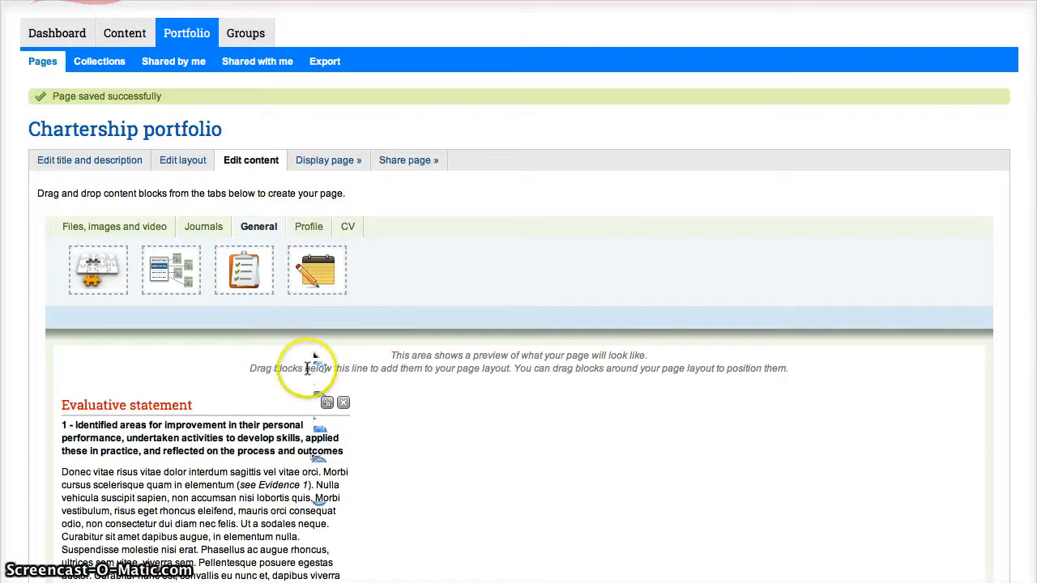
- Add a File(s) to download block to the page layout in the column beside the evaluative statement
scroll(120, 233, up, 1)
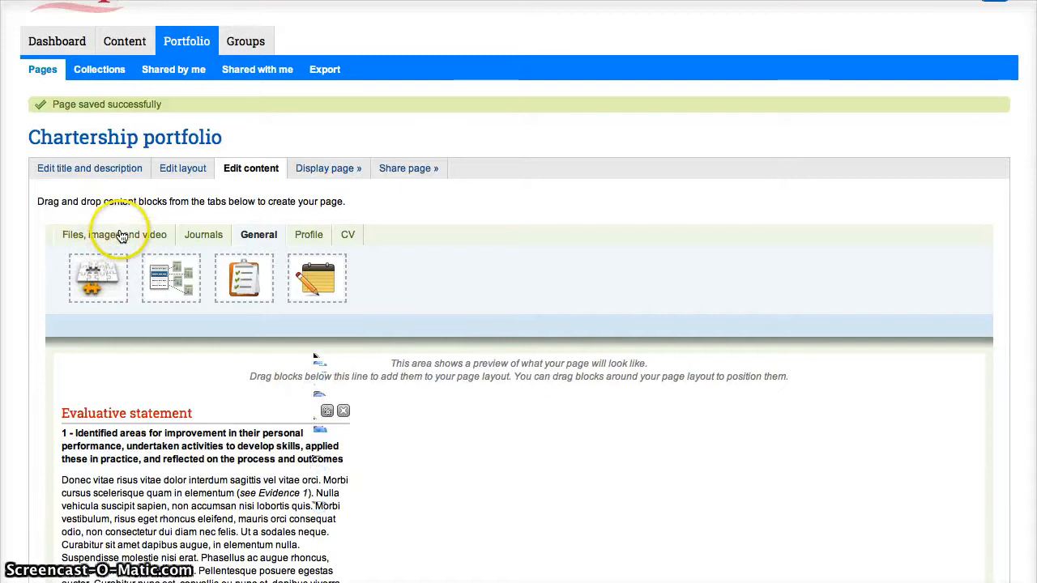
click(120, 235)
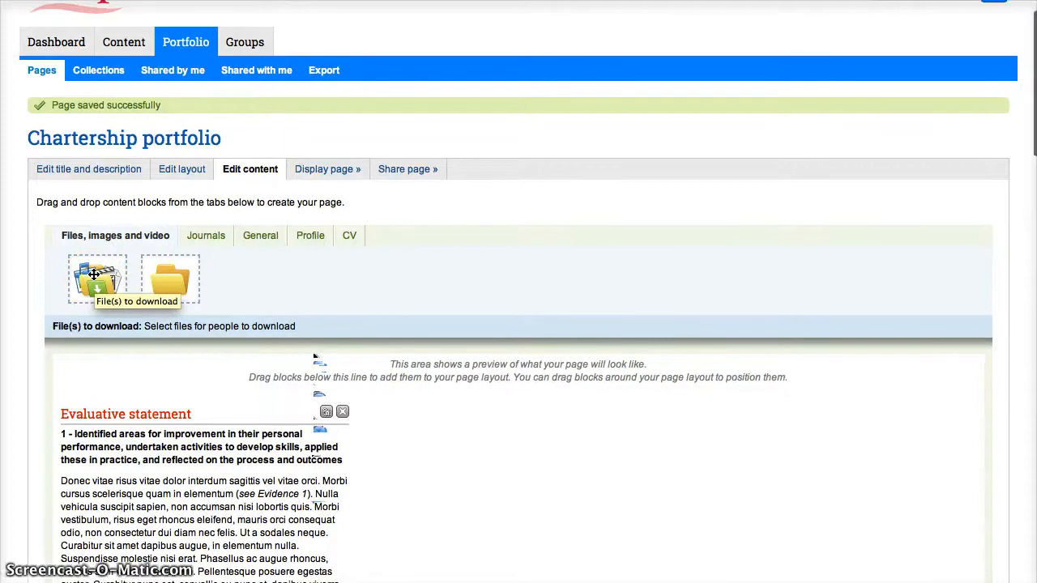
drag(94, 275, 467, 437)
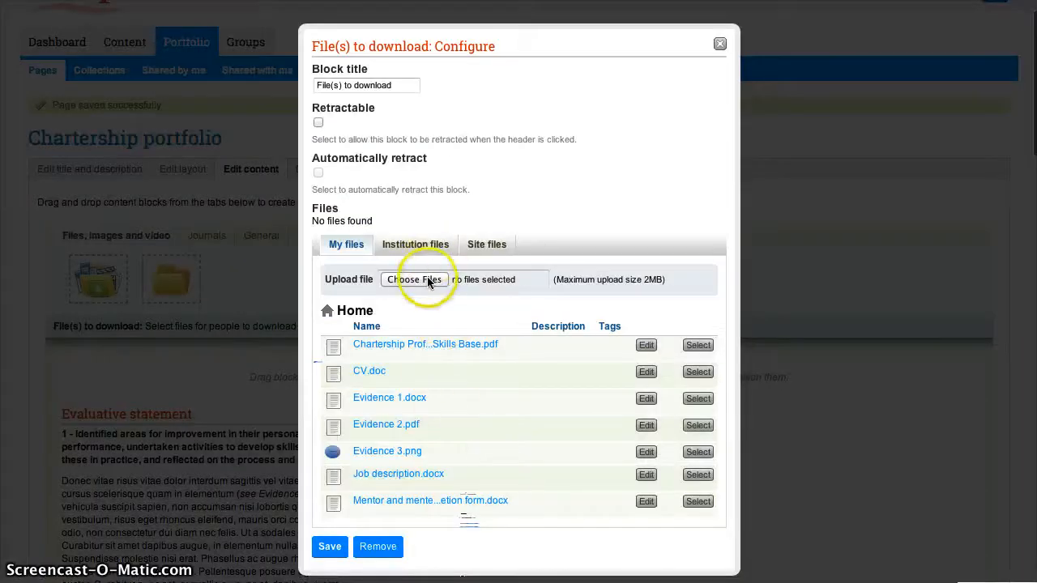
- Upload CV.doc and Mentor and mentee completion form.docx to the block from the Chartership submission folder on the Desktop
click(413, 279)
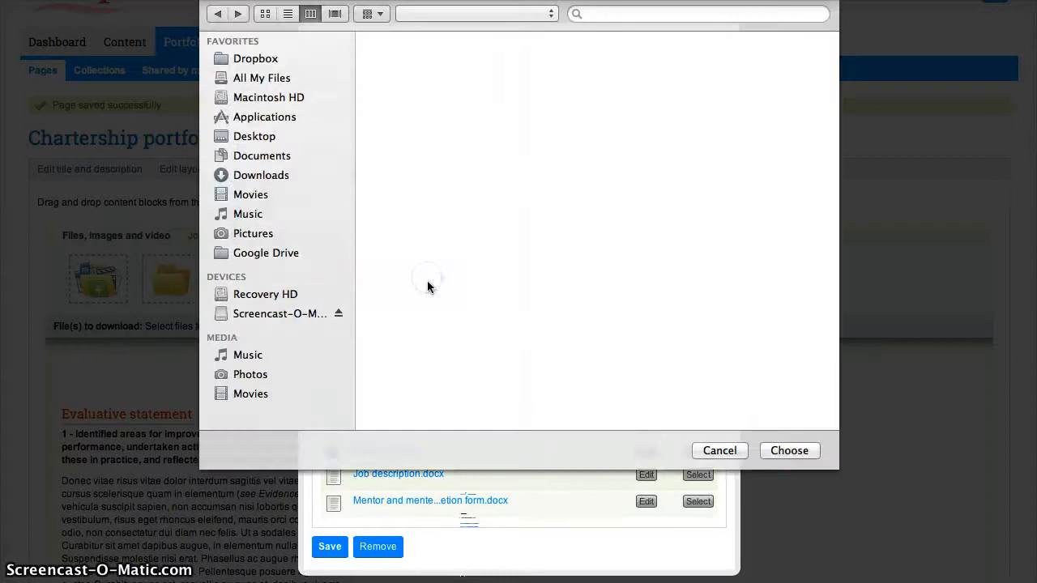
click(444, 61)
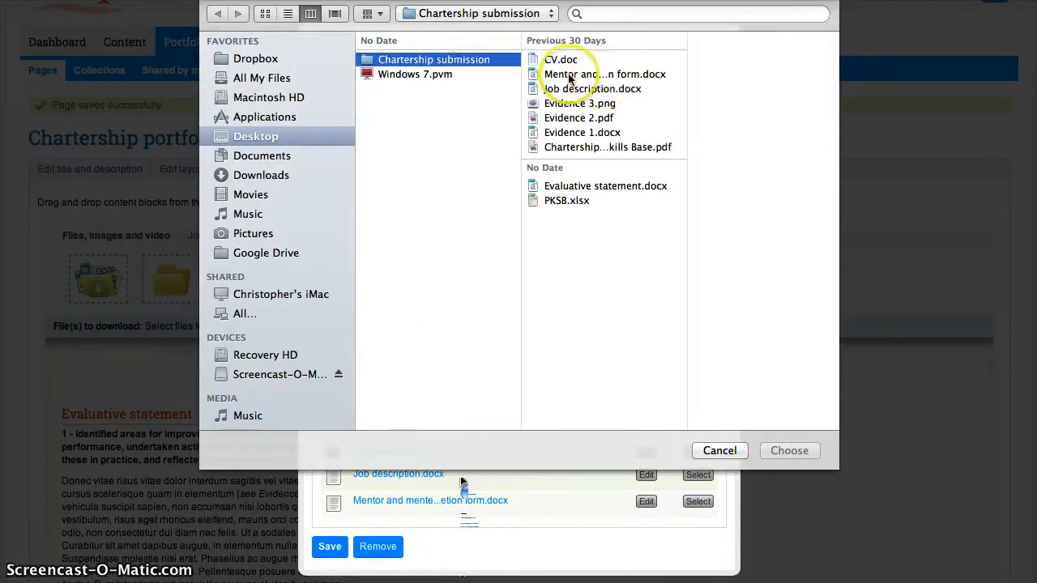
click(562, 61)
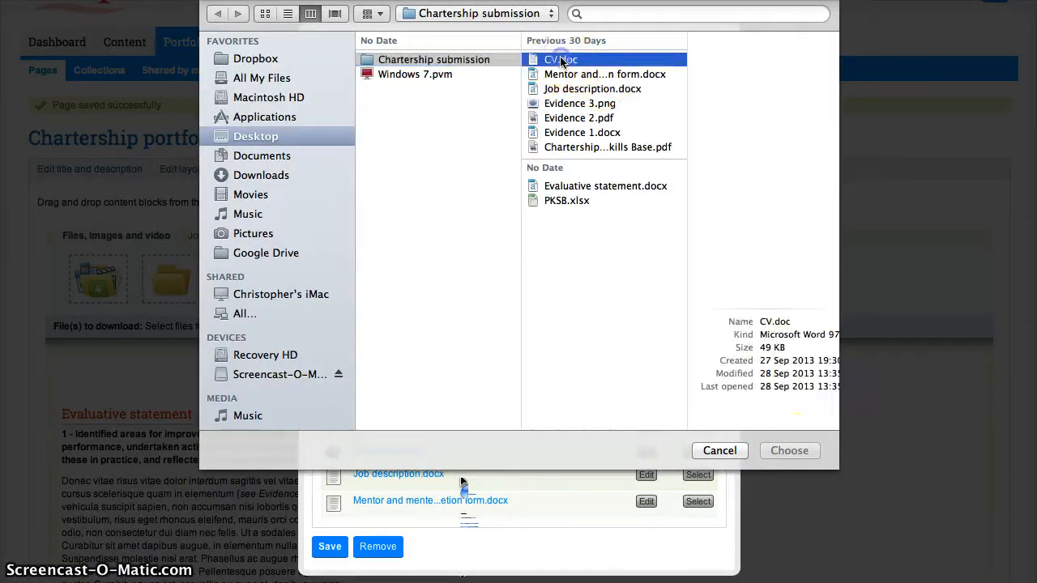
click(782, 450)
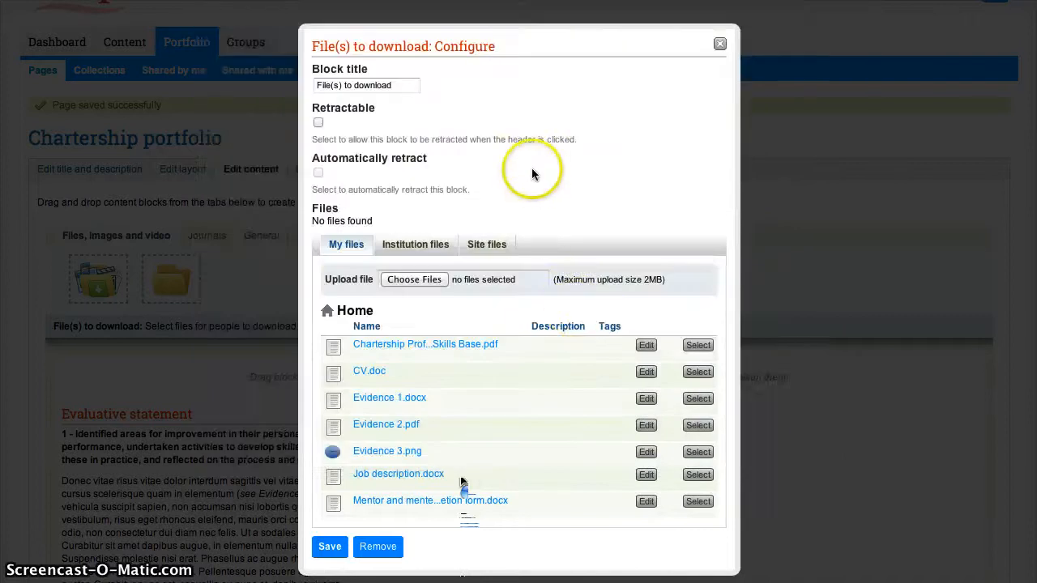
click(414, 330)
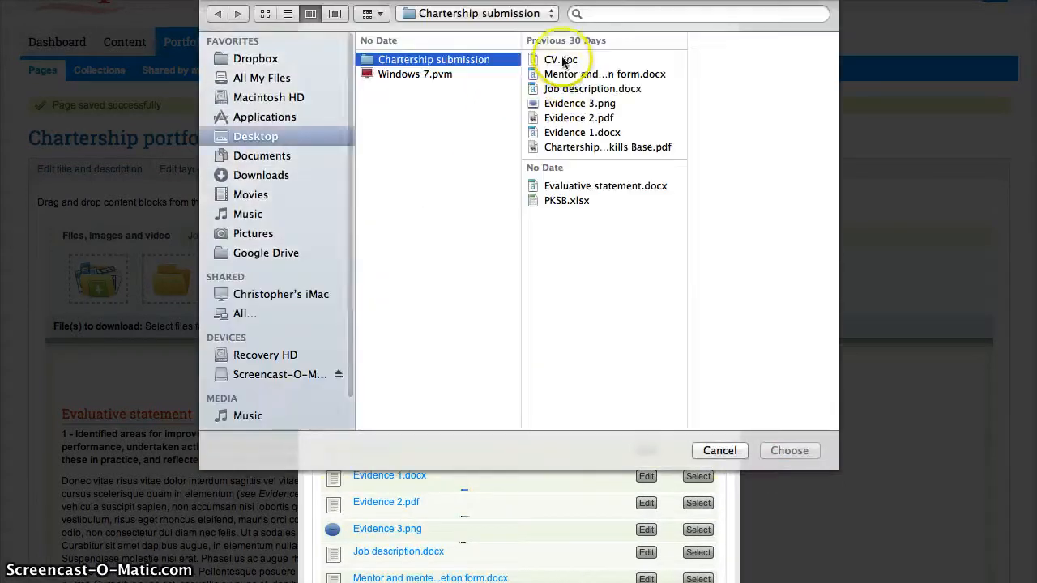
click(579, 73)
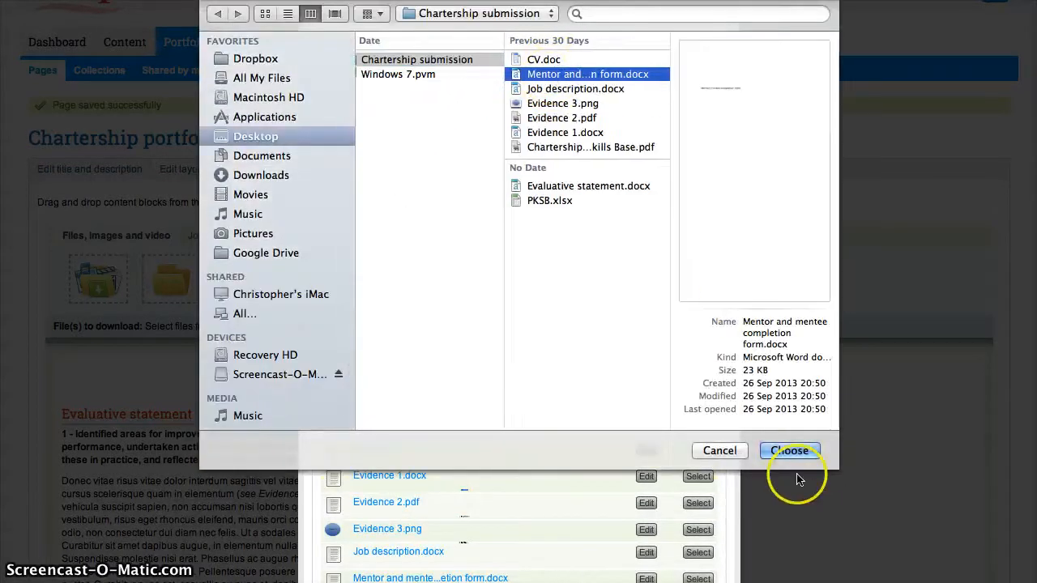
click(786, 452)
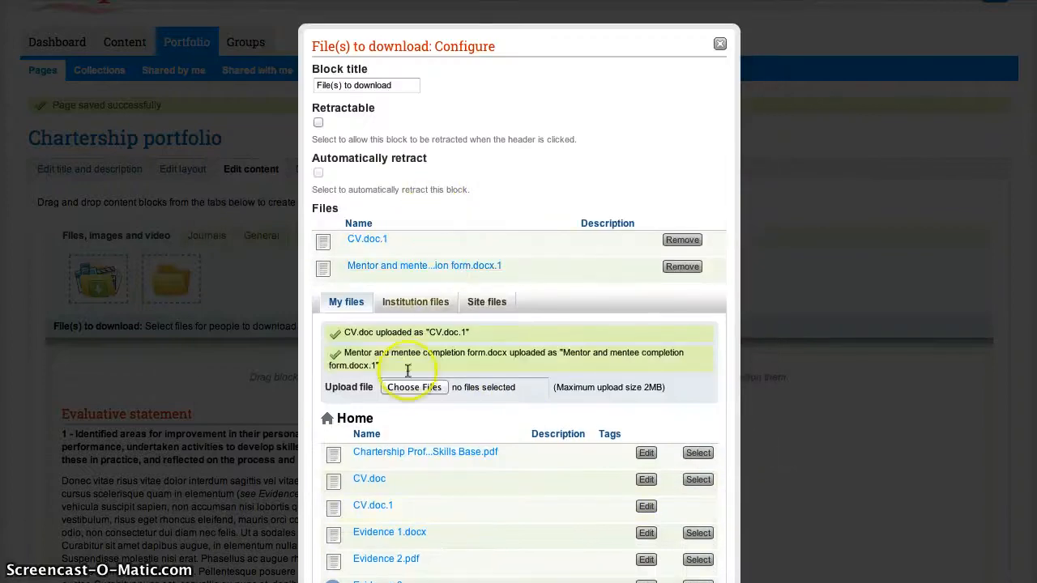
- Upload Job description.docx and PKSB.xlsx from the Chartership submission folder to the download block
click(410, 388)
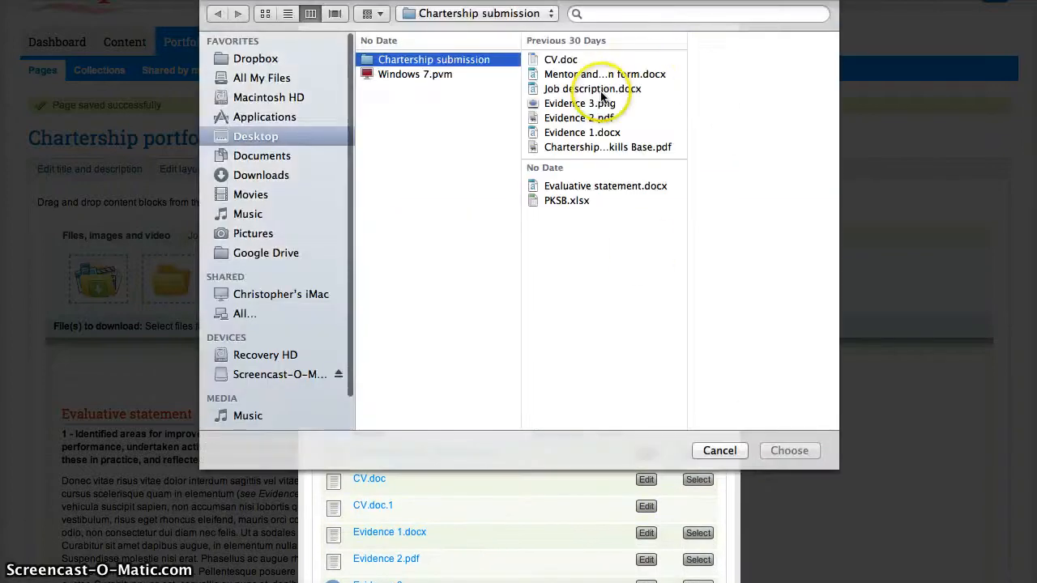
click(584, 89)
click(788, 451)
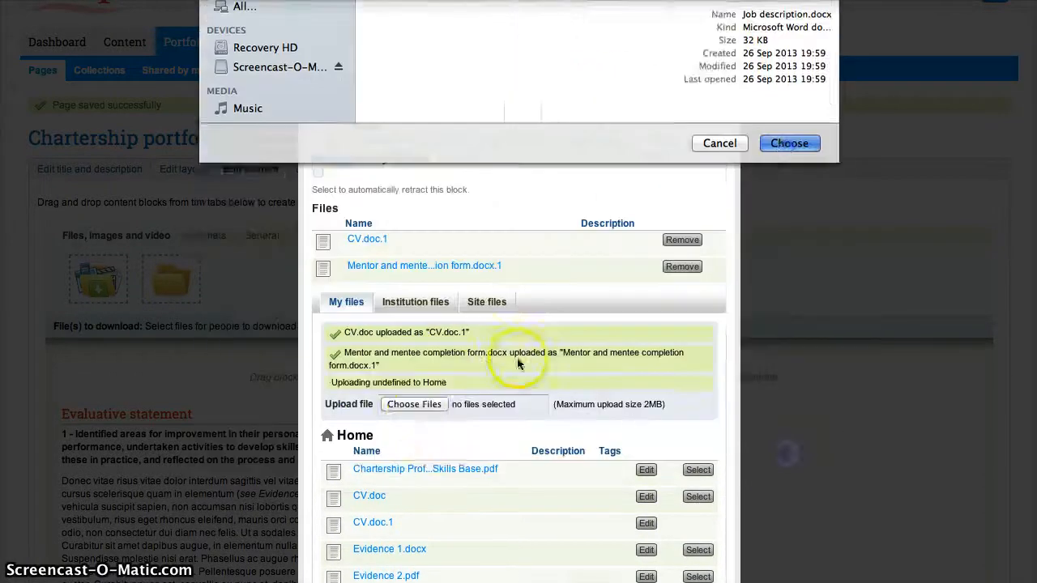
click(411, 438)
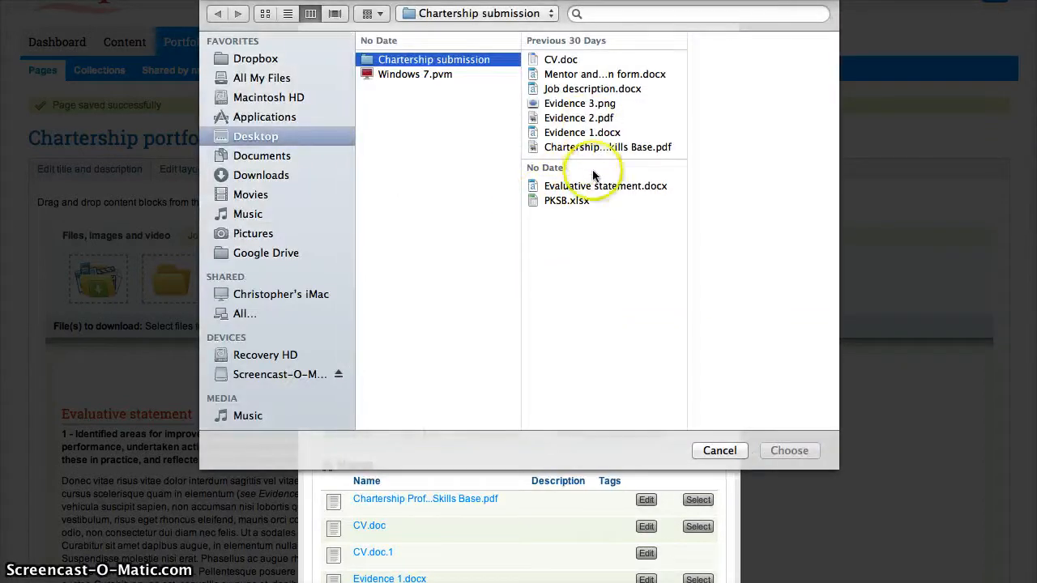
click(574, 203)
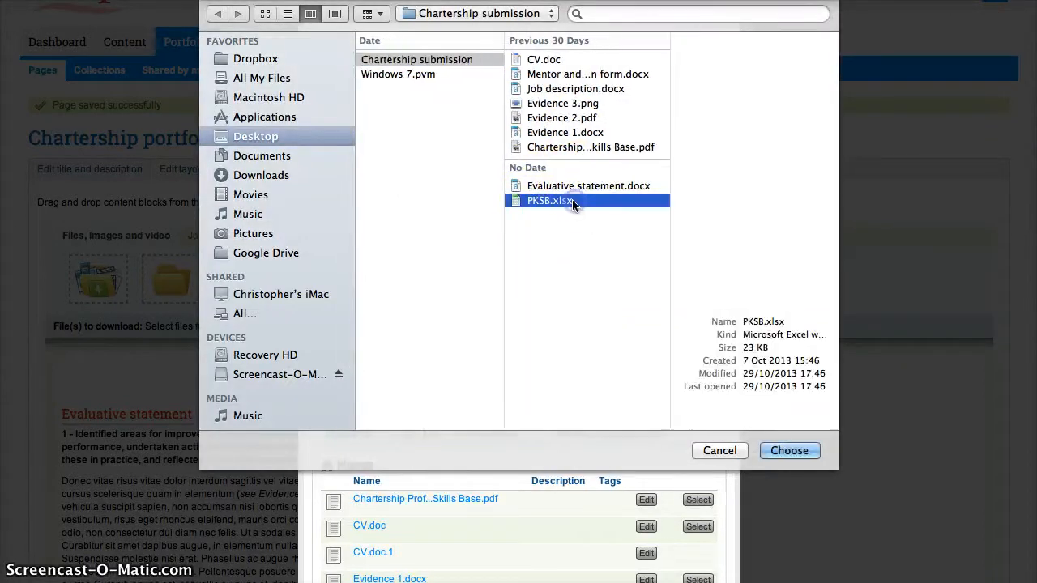
click(777, 450)
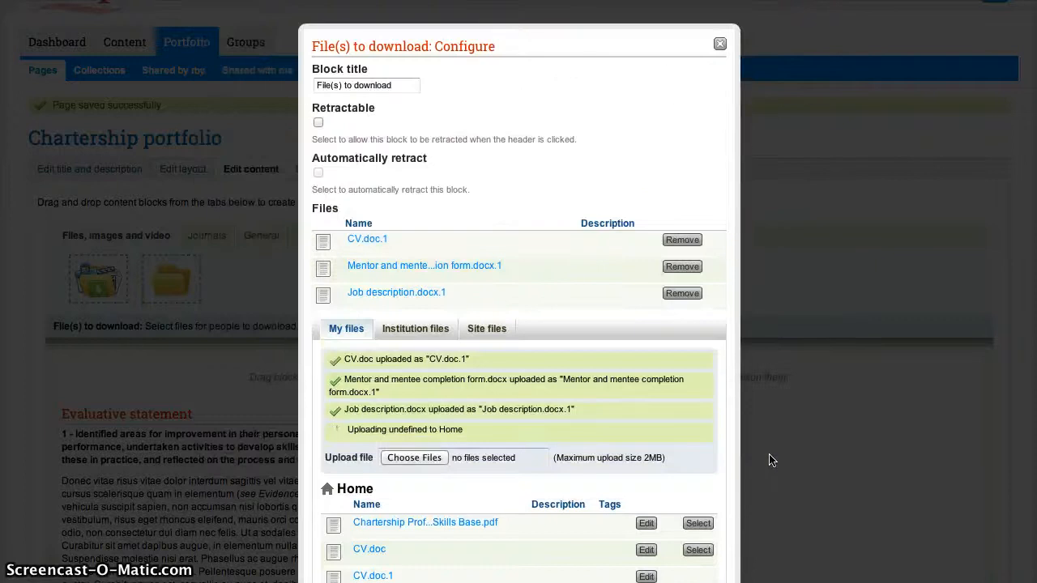
- Title the download block "Supplementary material", check its list of files, and save it to the page
click(398, 87)
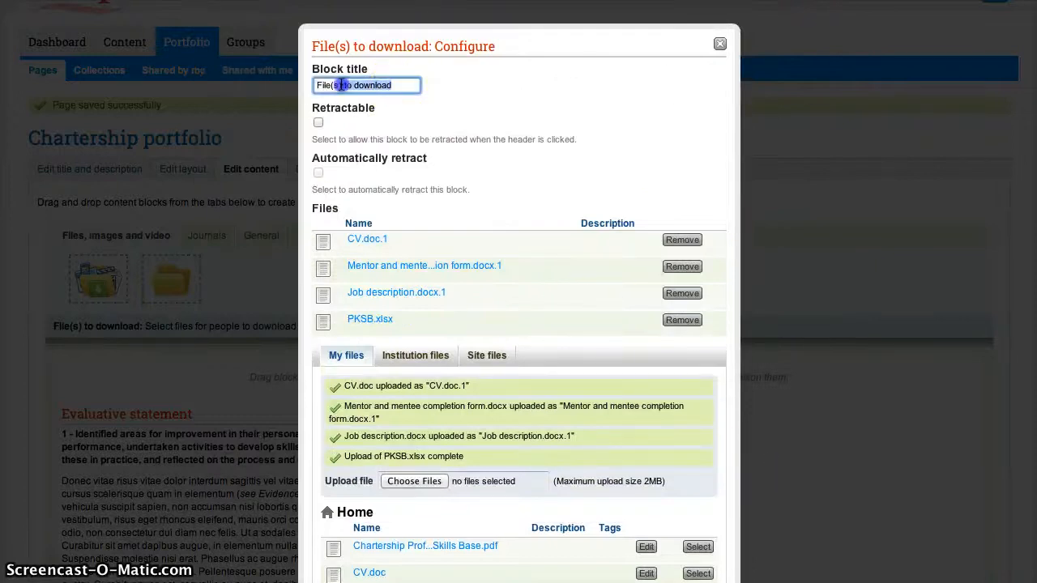
drag(342, 85, 314, 85)
text(Supplementary material)
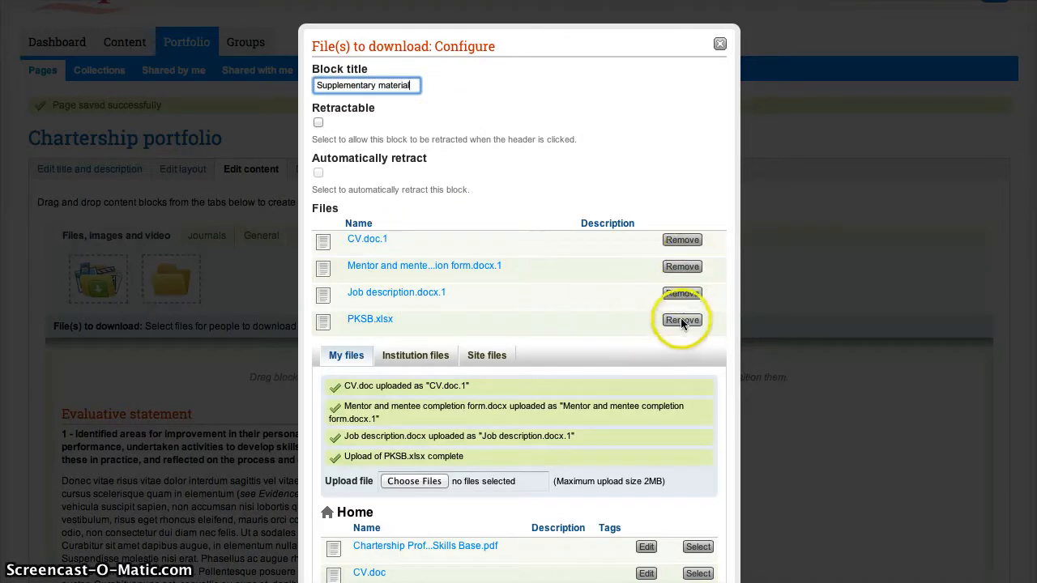
scroll(575, 426, down, 2)
scroll(464, 476, down, 2)
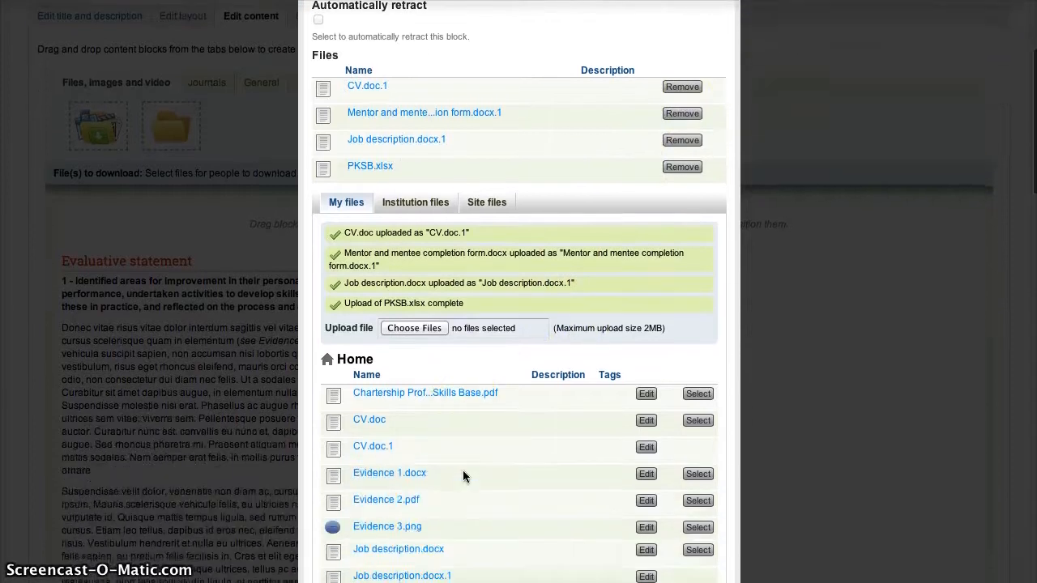
scroll(464, 476, up, 3)
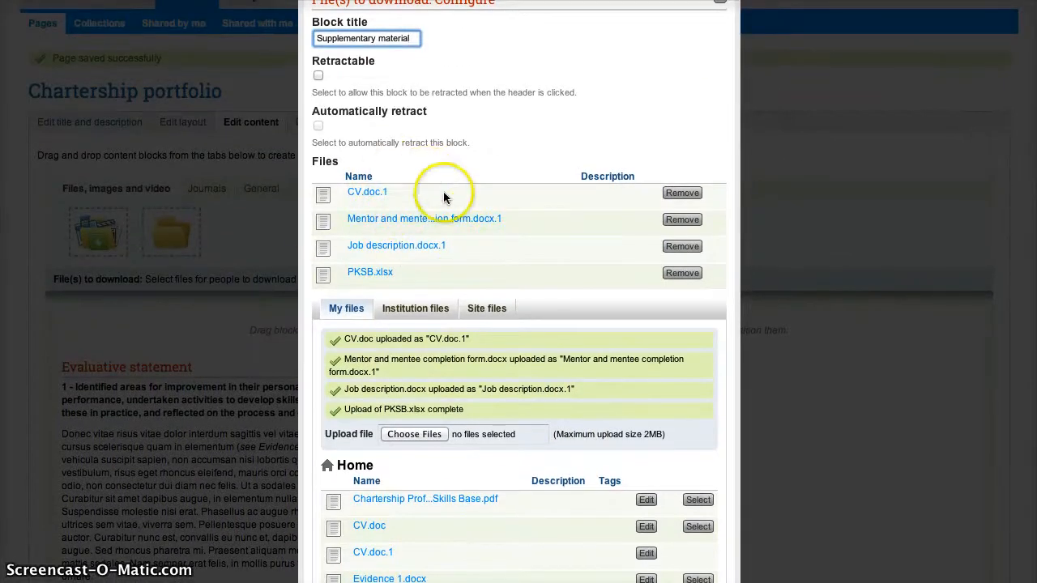
scroll(569, 377, down, 10)
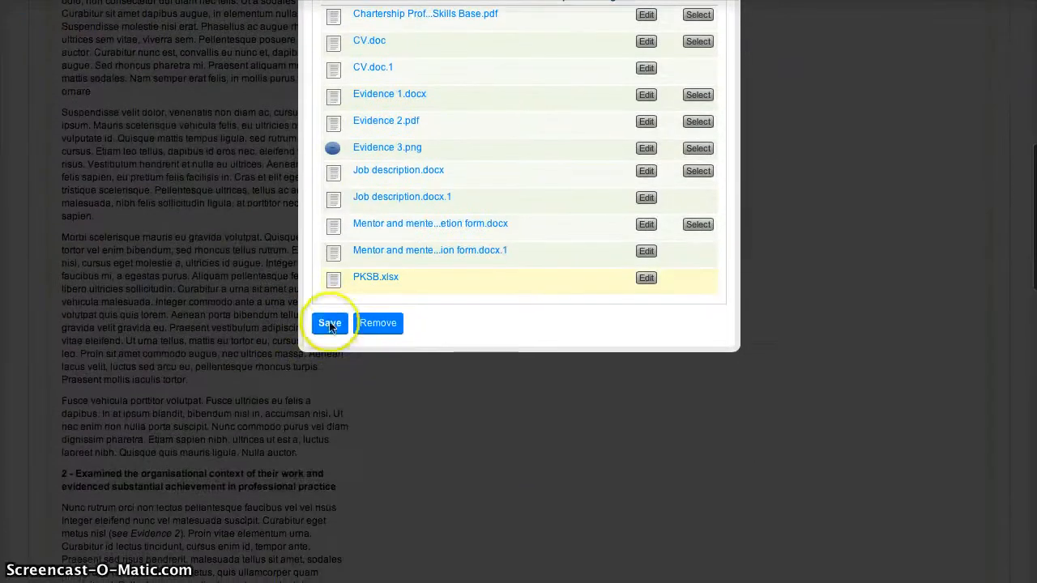
click(329, 324)
scroll(583, 395, down, 2)
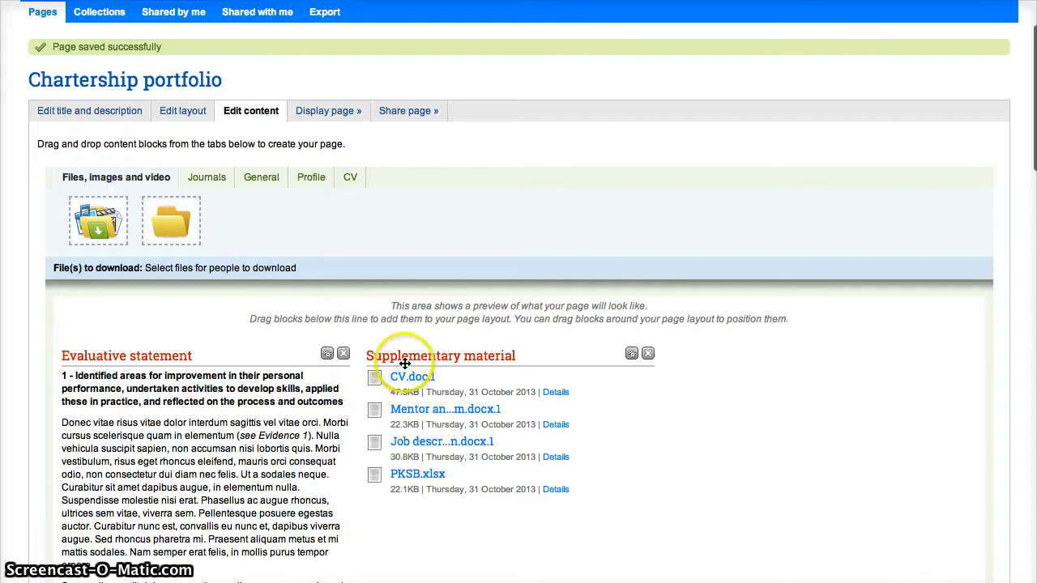
scroll(727, 371, down, 1)
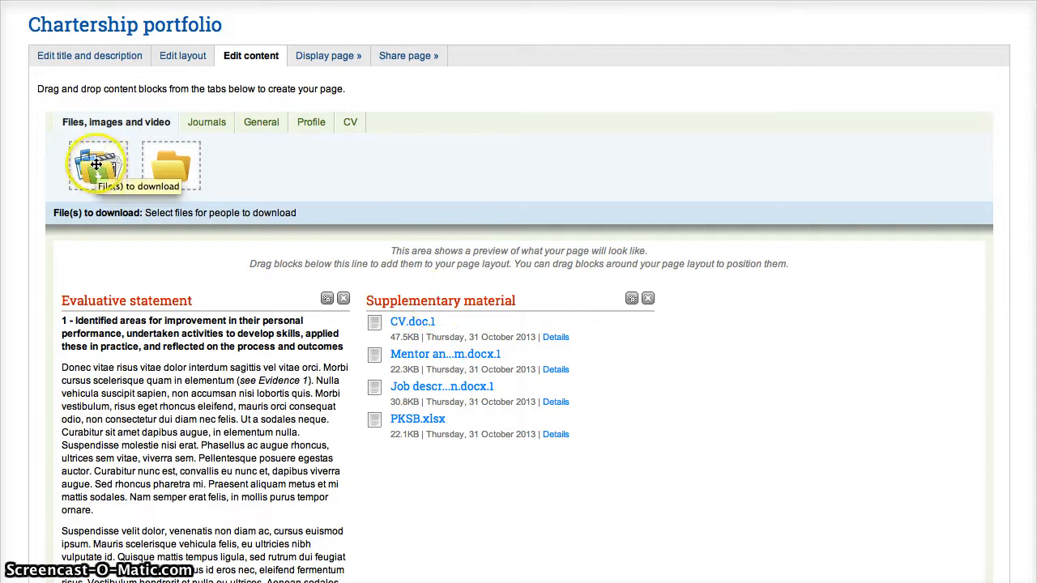
- Add another File(s) to download block to the page layout beneath the Supplementary material block
drag(96, 165, 430, 518)
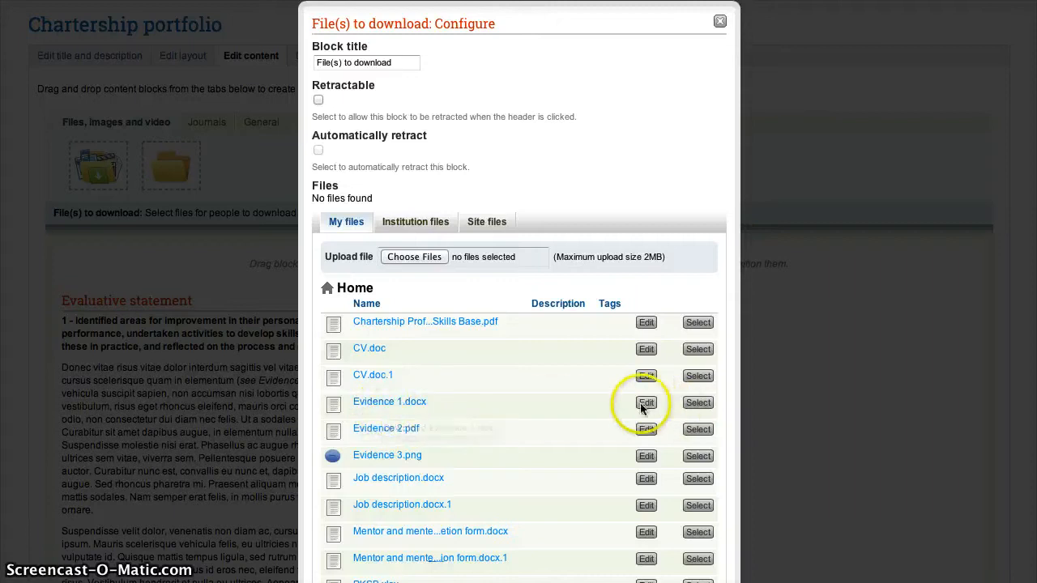
click(407, 411)
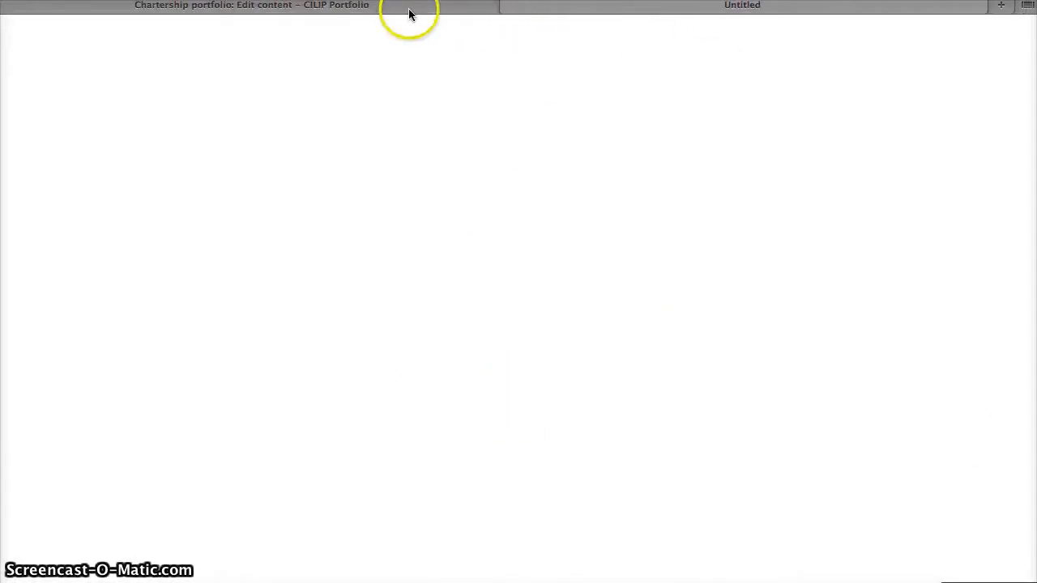
click(409, 11)
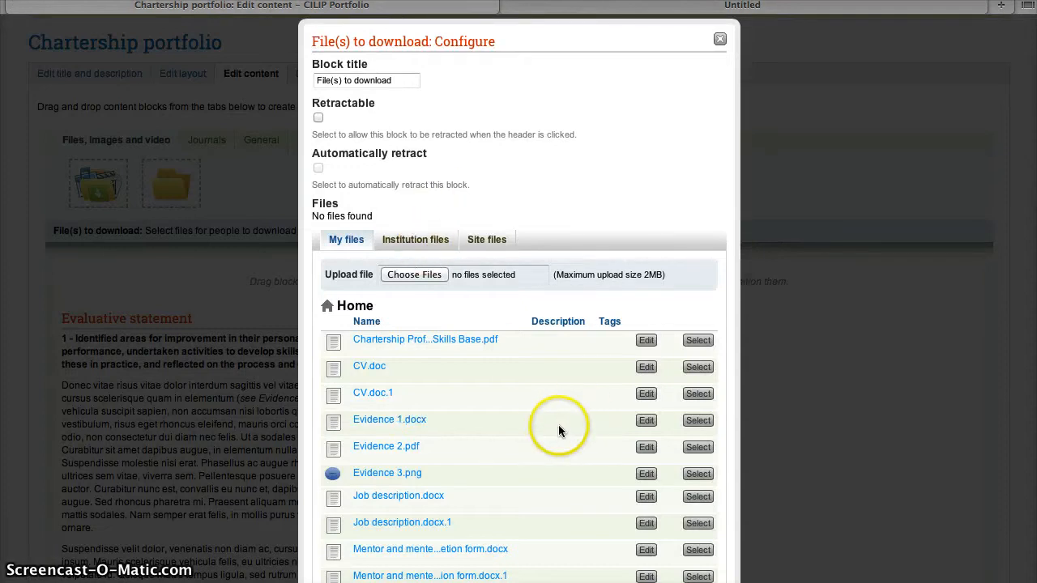
- Select the stored files Evidence 1.docx, Evidence 2.pdf and Evidence 3.png for the new download block and save it
click(698, 421)
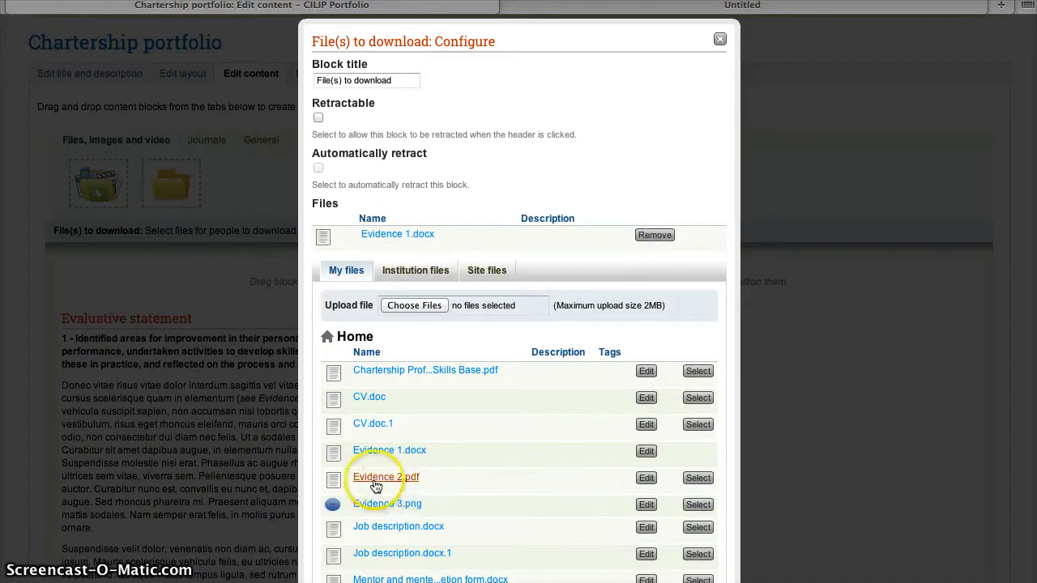
click(697, 478)
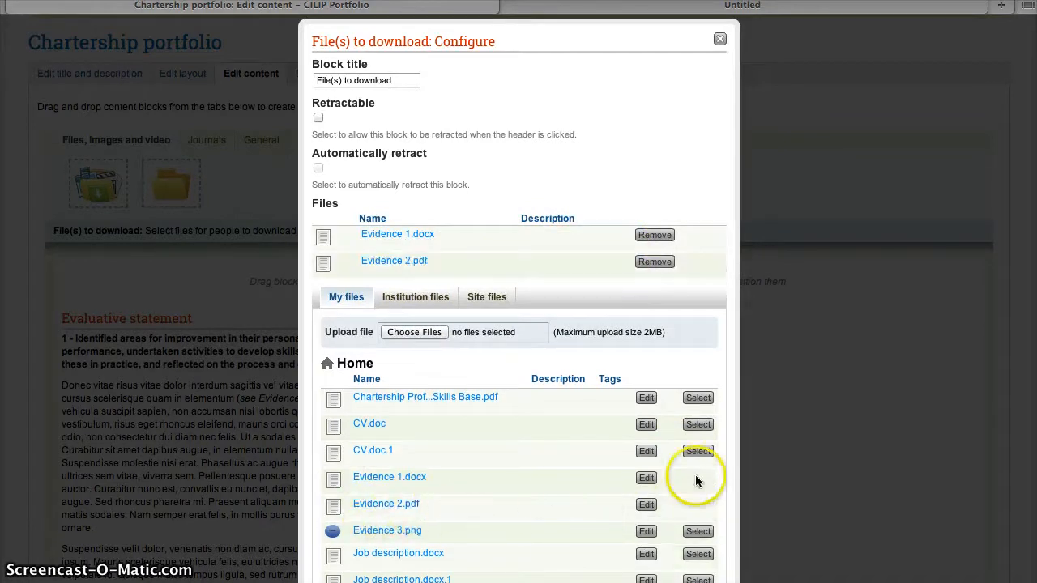
click(693, 533)
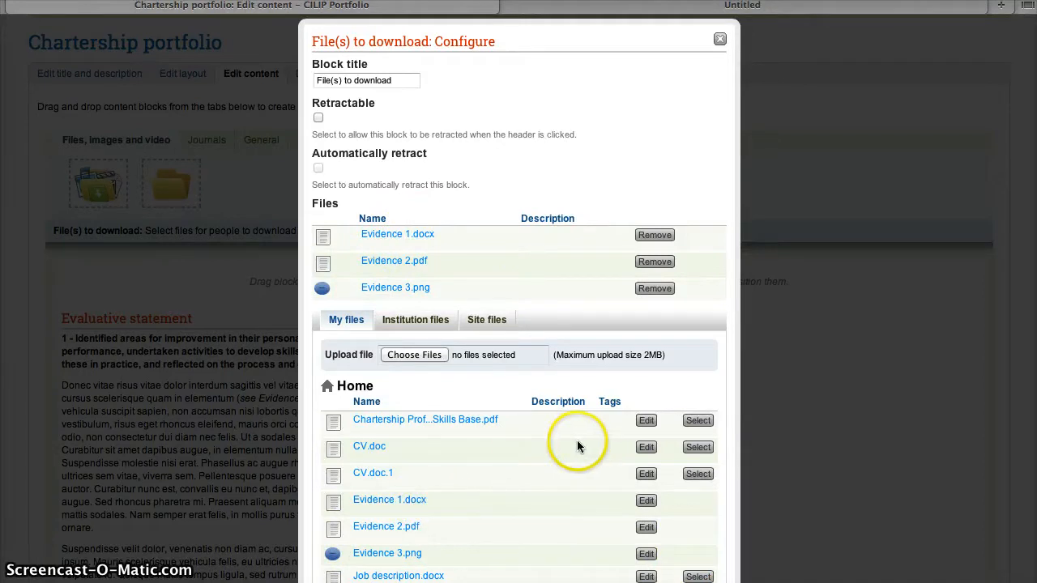
scroll(551, 263, down, 5)
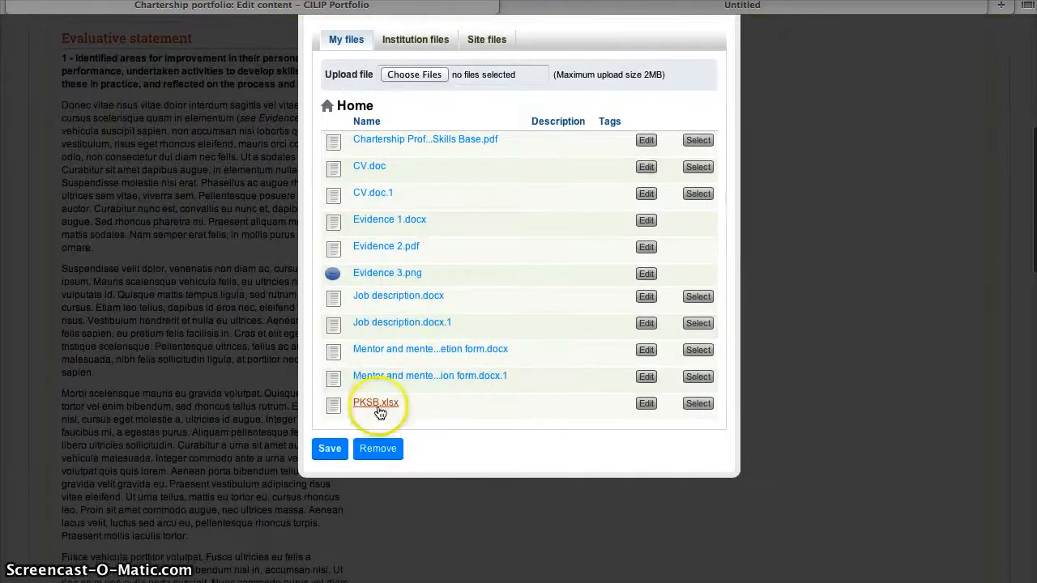
click(326, 448)
- Retitle the download block holding the evidence files as "Evidence" and save it
scroll(677, 421, down, 5)
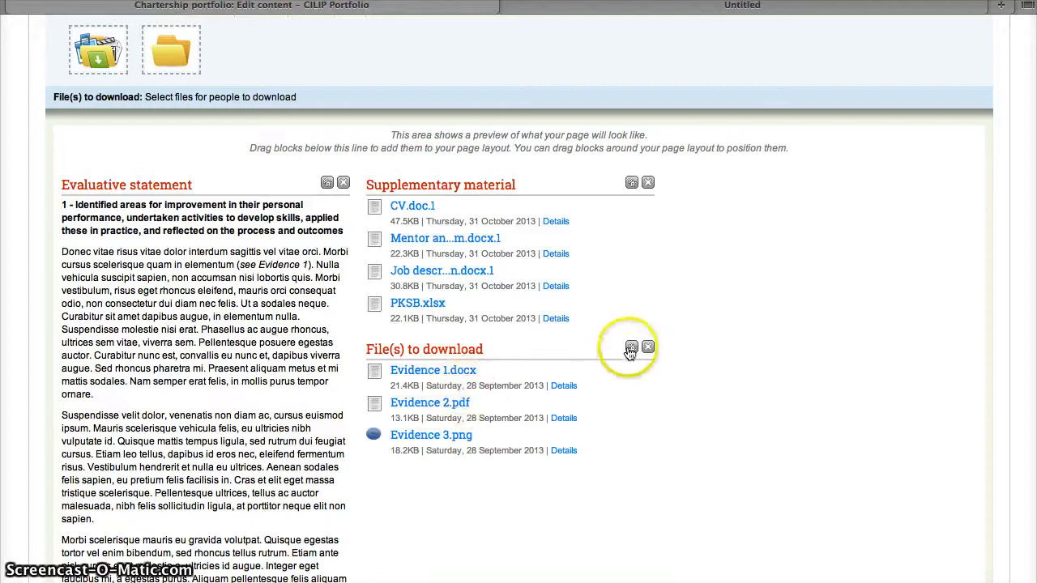
click(631, 347)
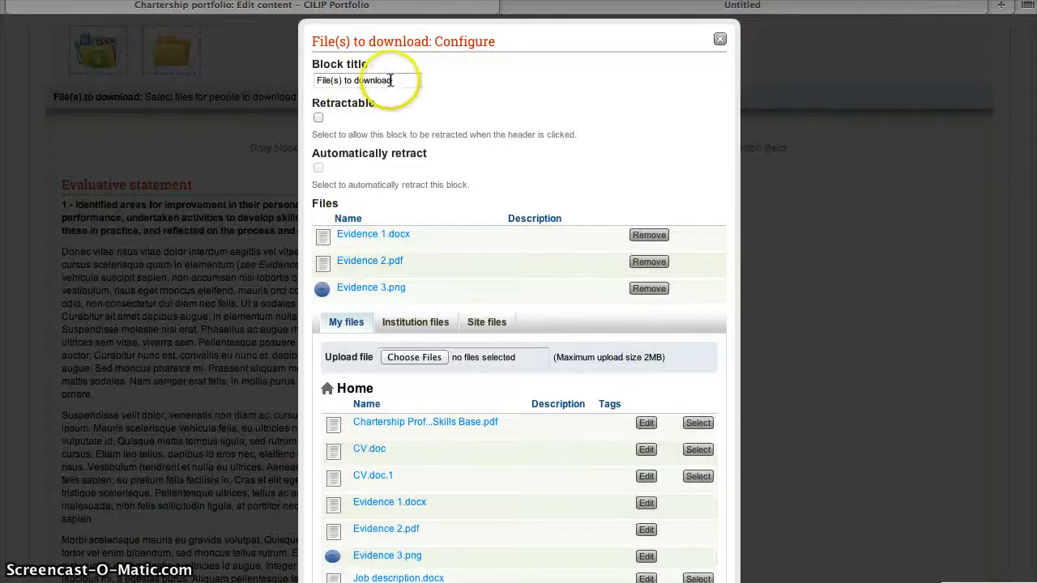
drag(396, 81, 278, 77)
text(Eviden)
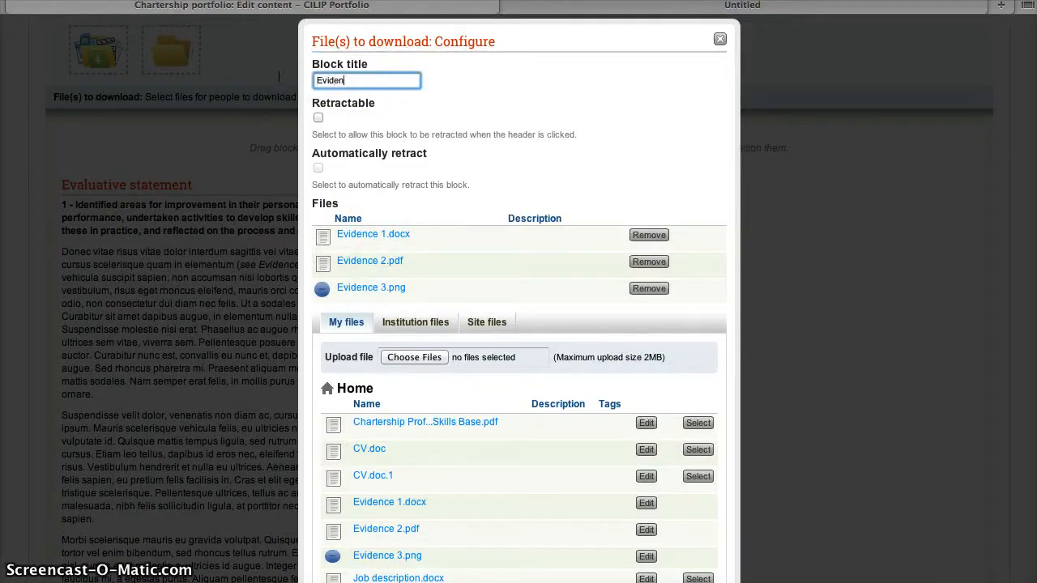
text(ce)
click(451, 75)
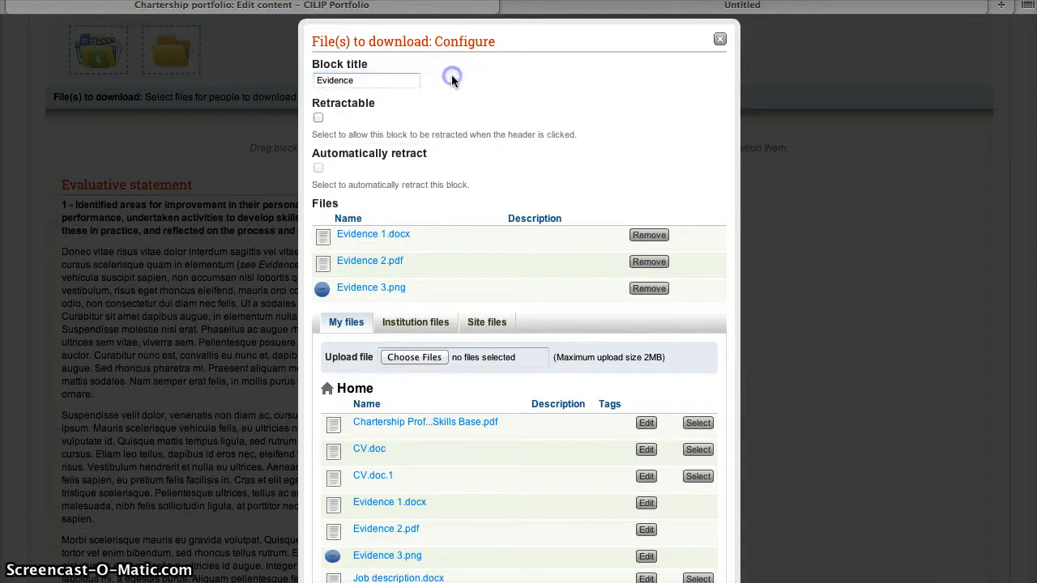
scroll(466, 481, down, 5)
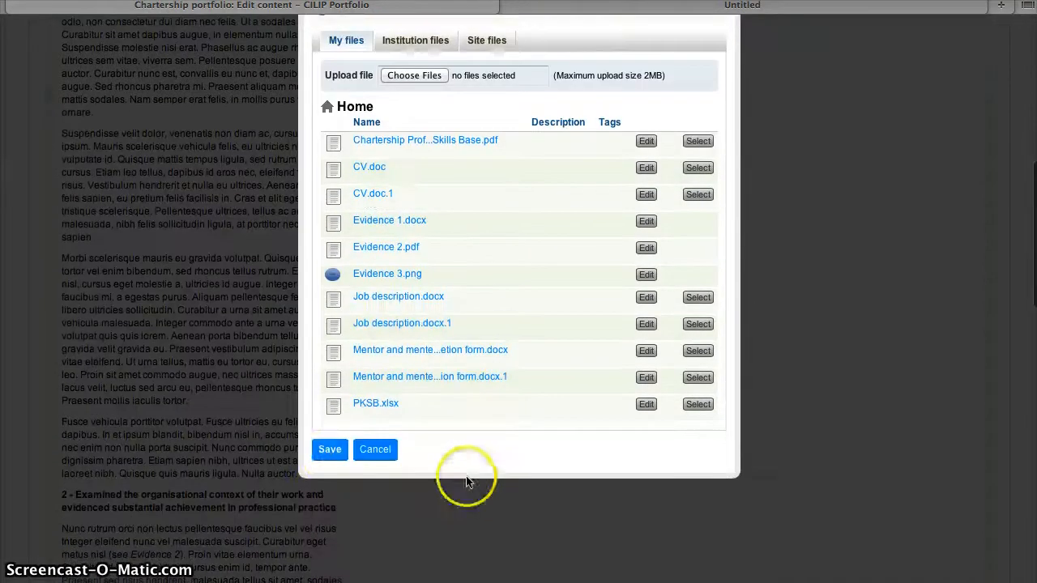
click(329, 448)
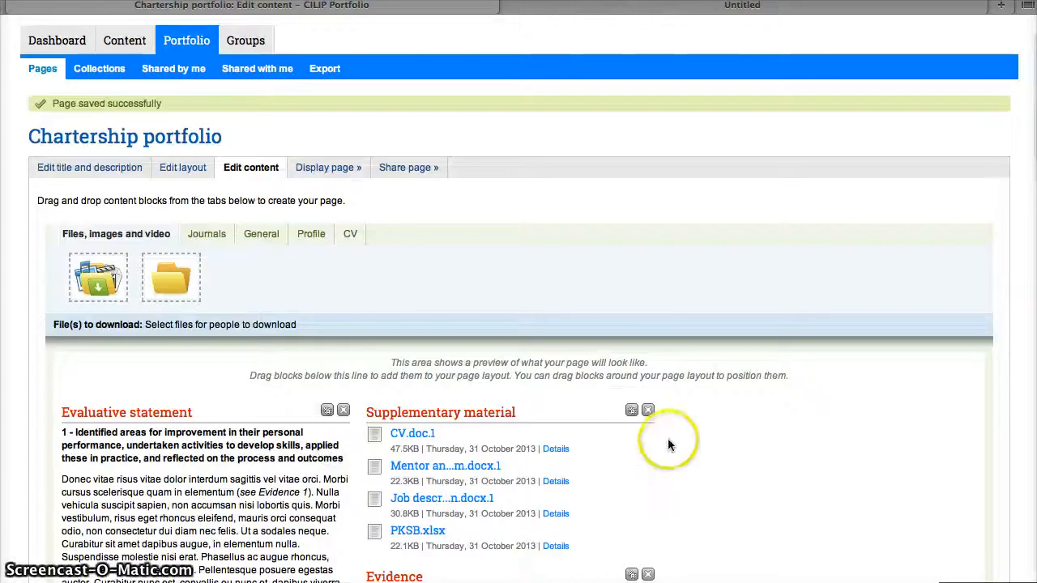
- Change the page layout to 2 columns with the "Larger right column" option and save it
scroll(671, 440, down, 5)
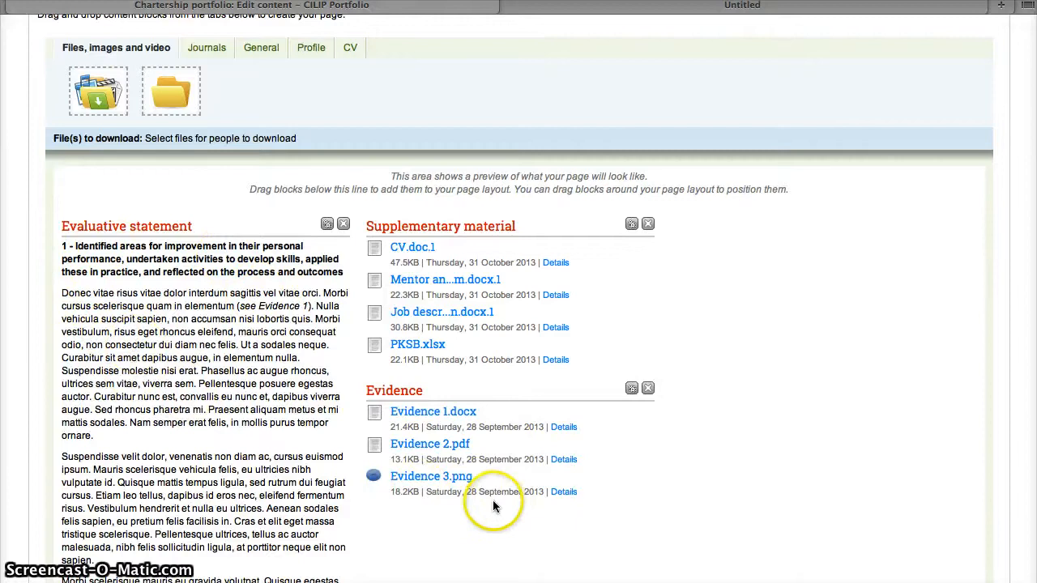
scroll(493, 499, down, 2)
scroll(195, 381, down, 3)
scroll(195, 380, down, 2)
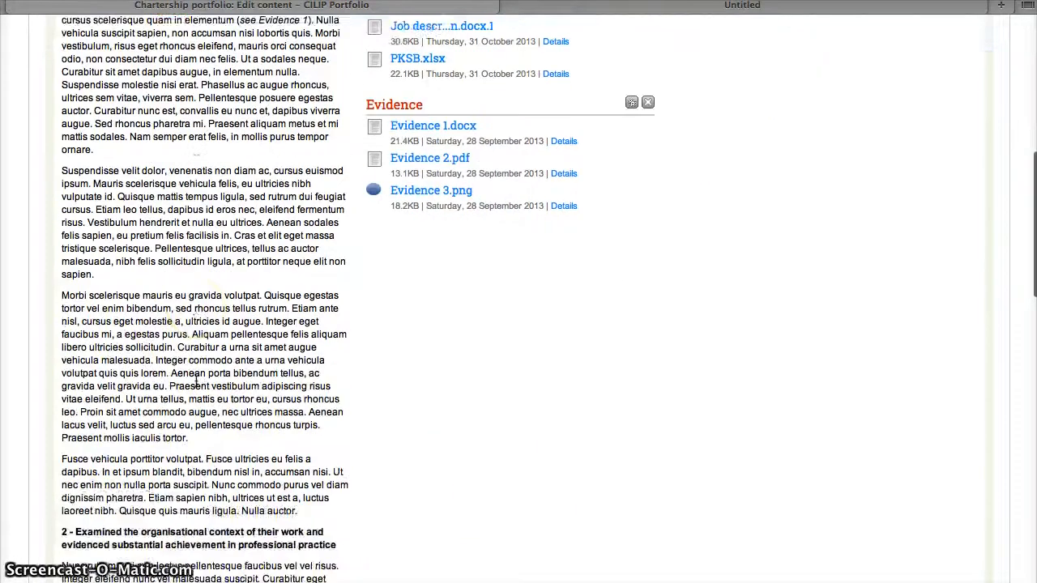
scroll(196, 380, up, 5)
scroll(195, 381, up, 3)
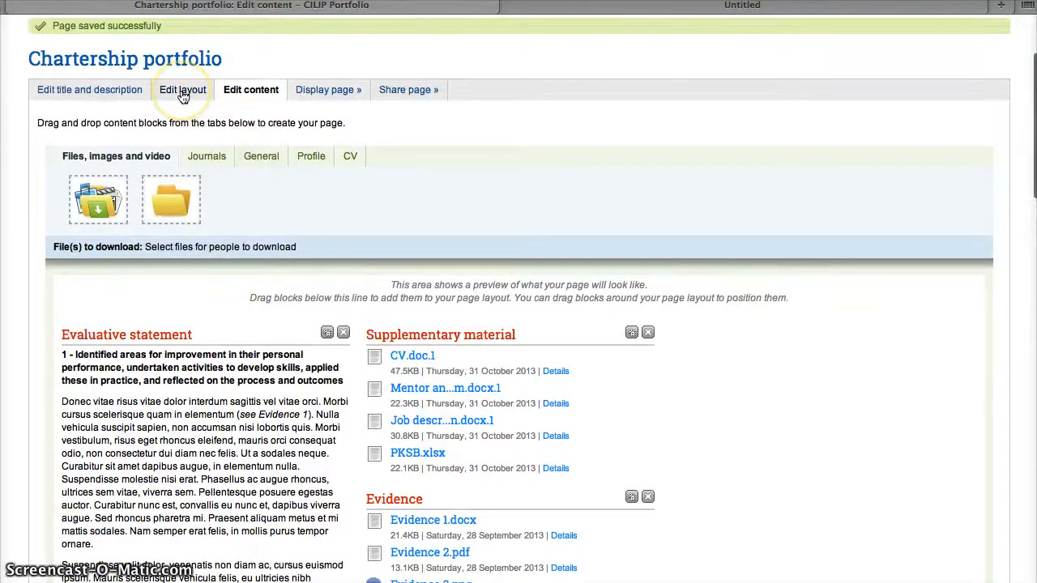
click(183, 92)
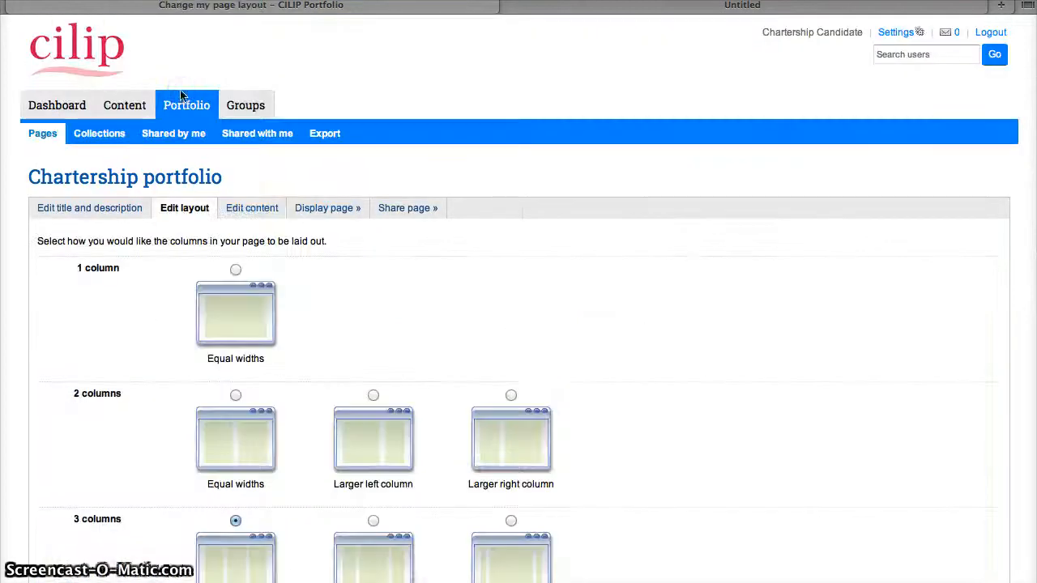
scroll(566, 337, down, 3)
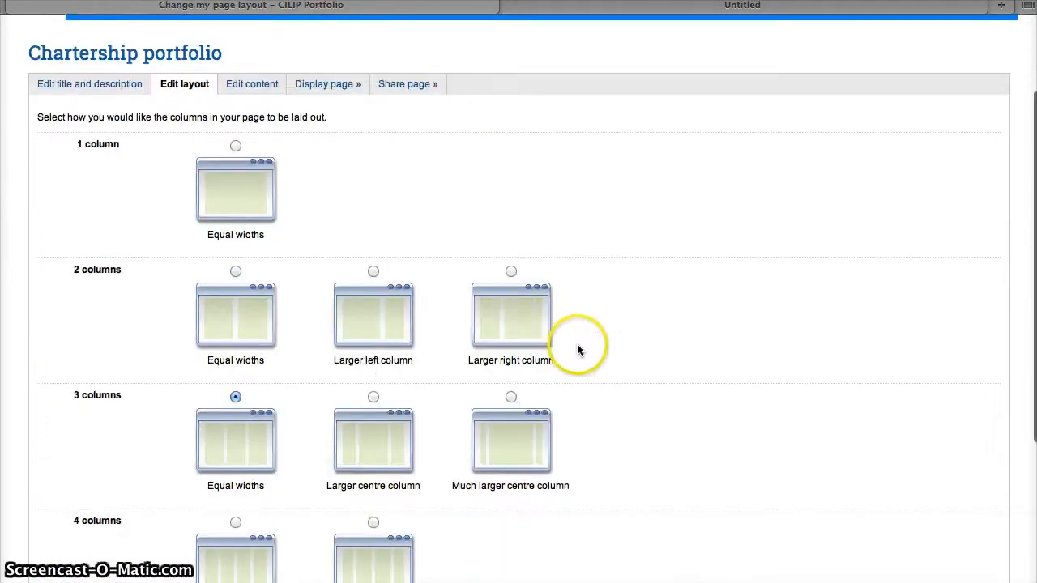
scroll(507, 271, down, 3)
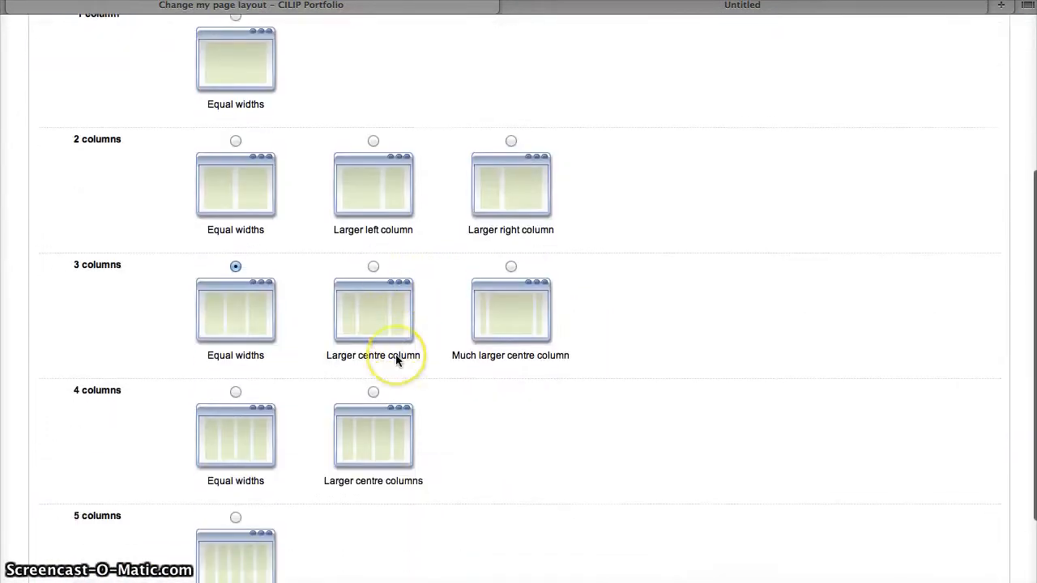
scroll(398, 359, down, 3)
scroll(474, 365, up, 3)
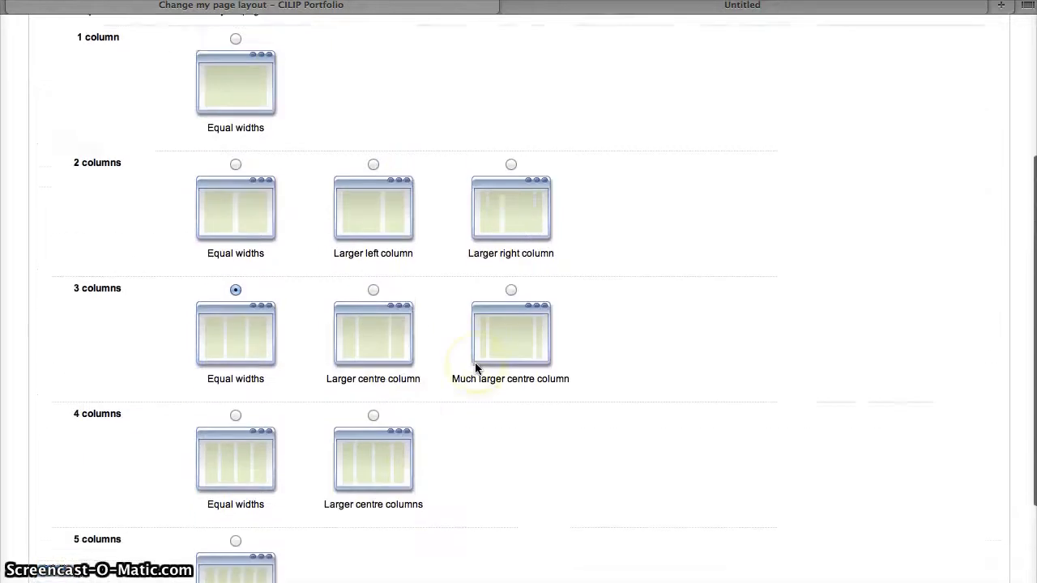
click(511, 177)
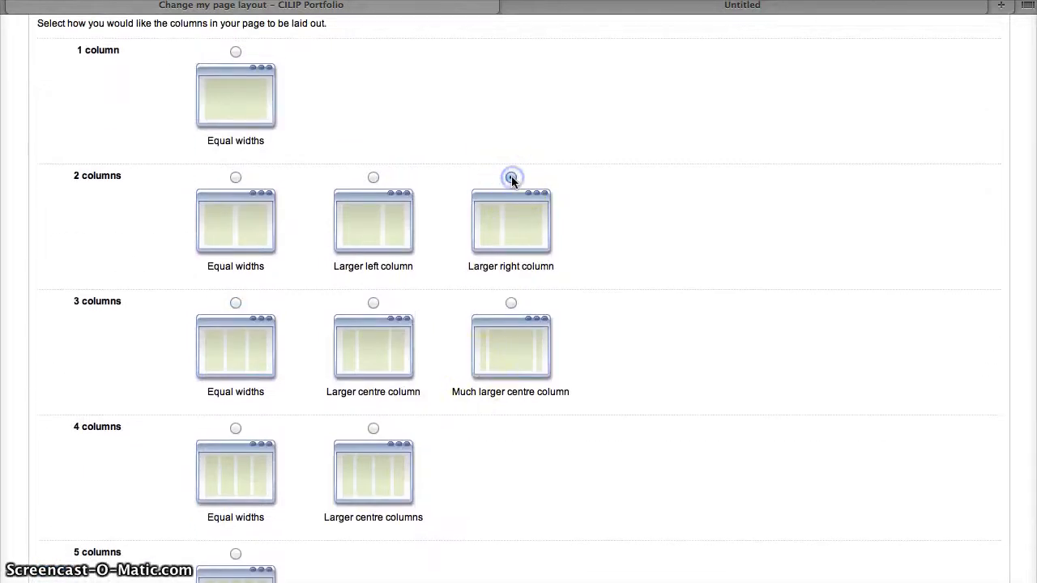
scroll(608, 283, down, 1)
scroll(610, 288, down, 3)
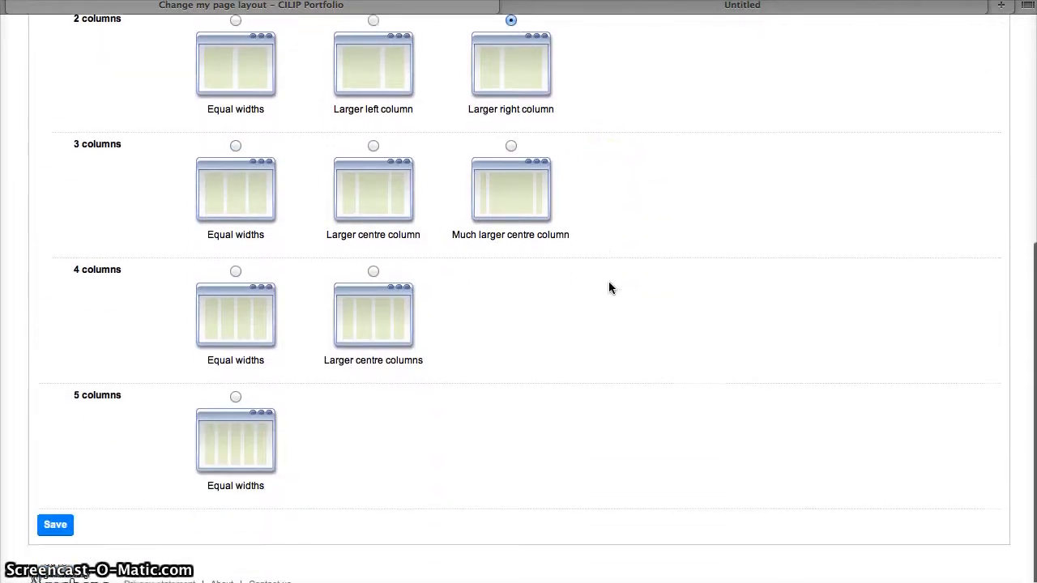
click(55, 520)
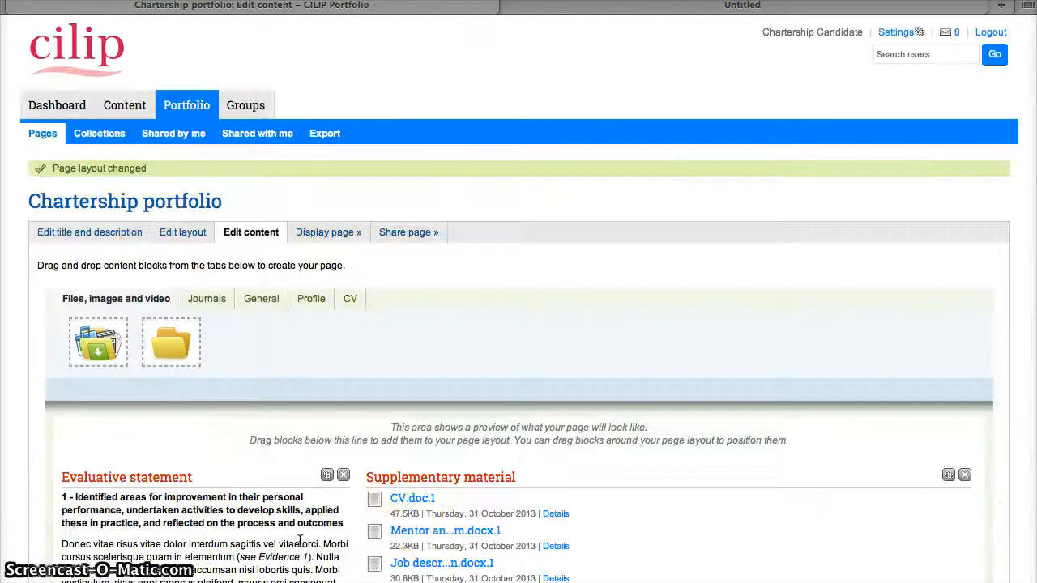
- Move the Evaluative statement block into the wider column and the Supplementary material block into the narrower column
scroll(409, 537, down, 8)
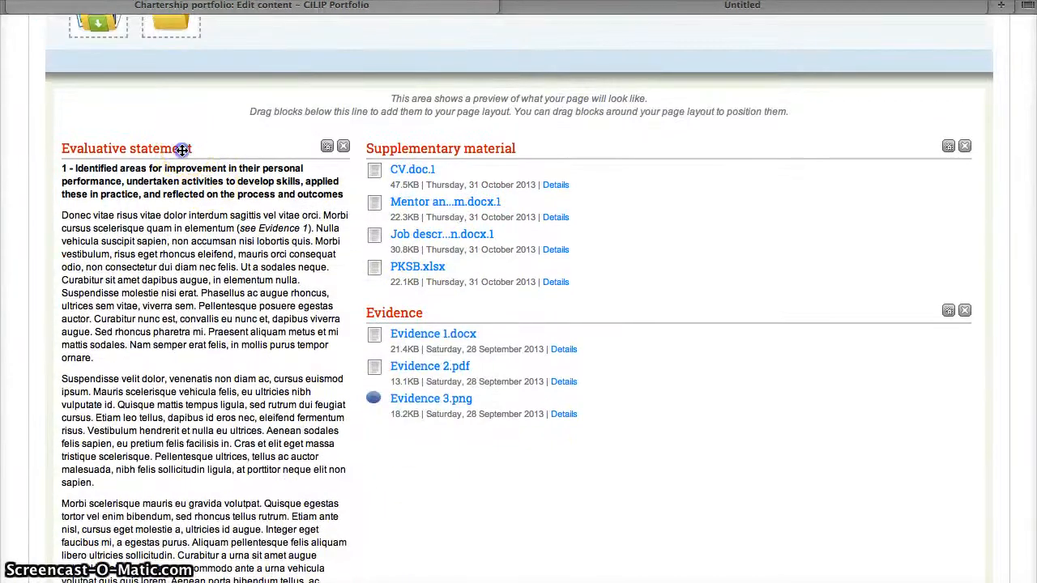
drag(180, 149, 559, 169)
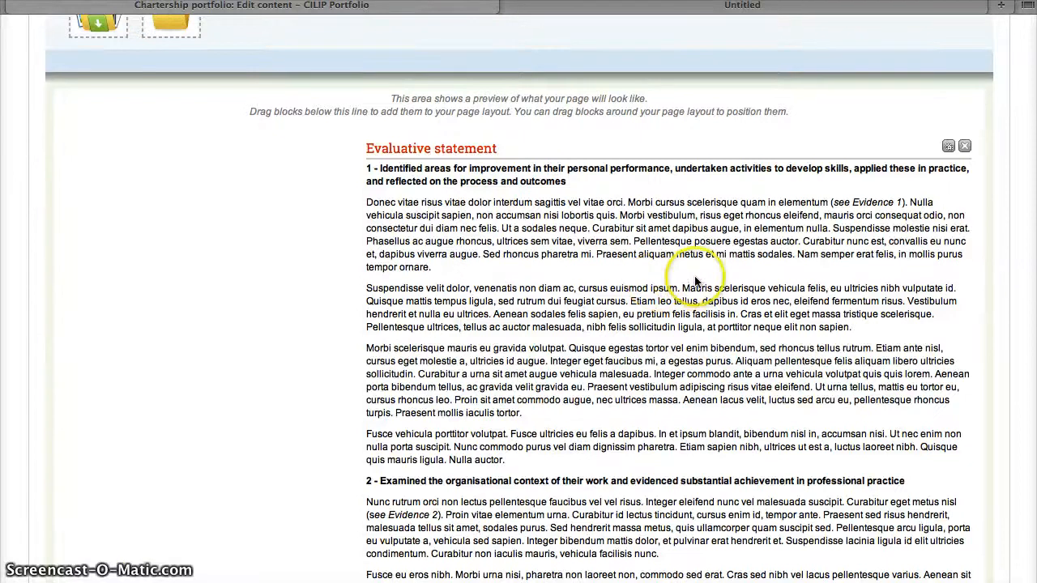
scroll(695, 277, down, 10)
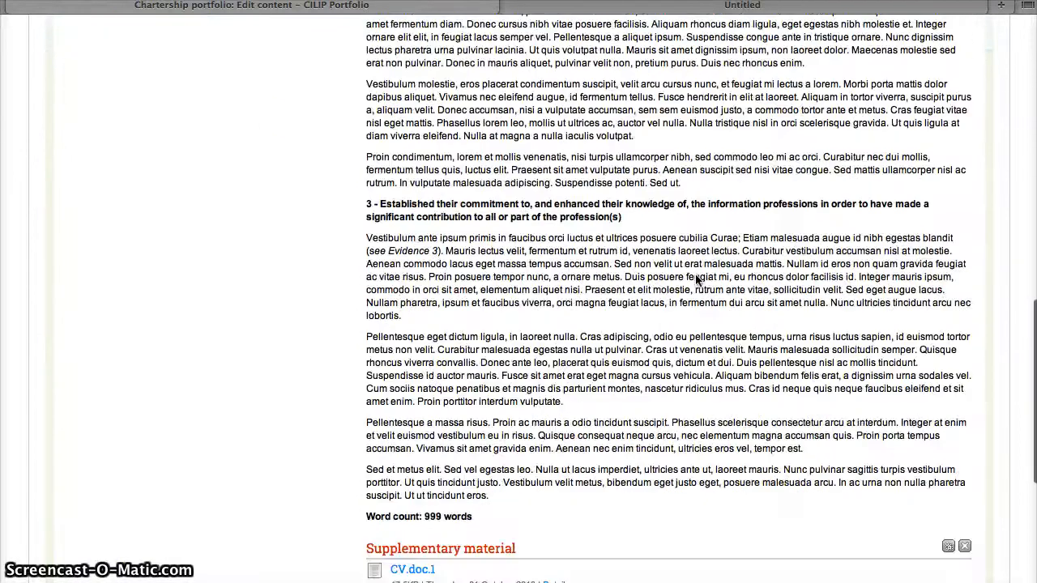
scroll(695, 279, up, 2)
scroll(695, 279, down, 3)
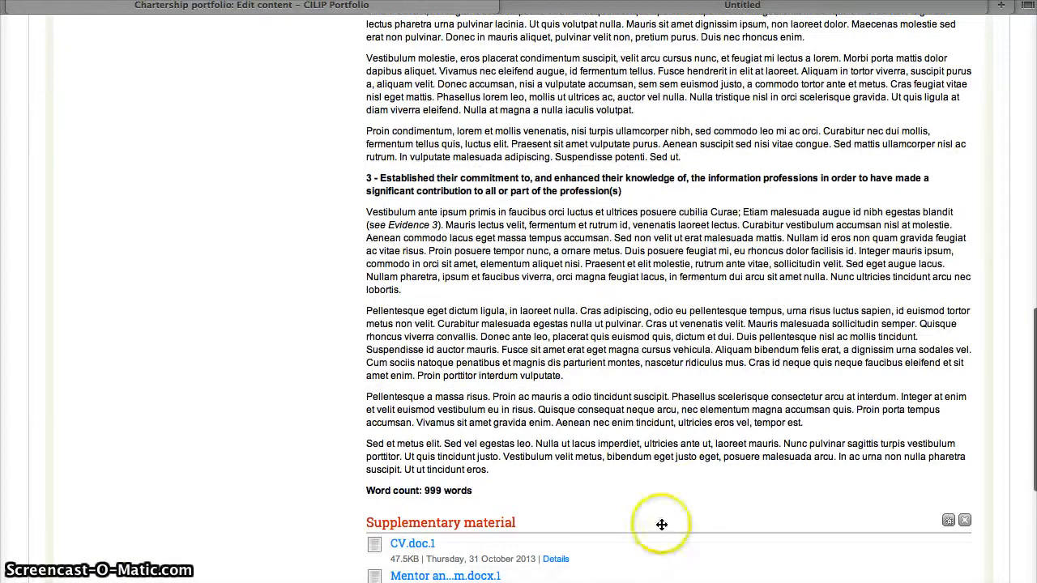
drag(664, 516, 239, 40)
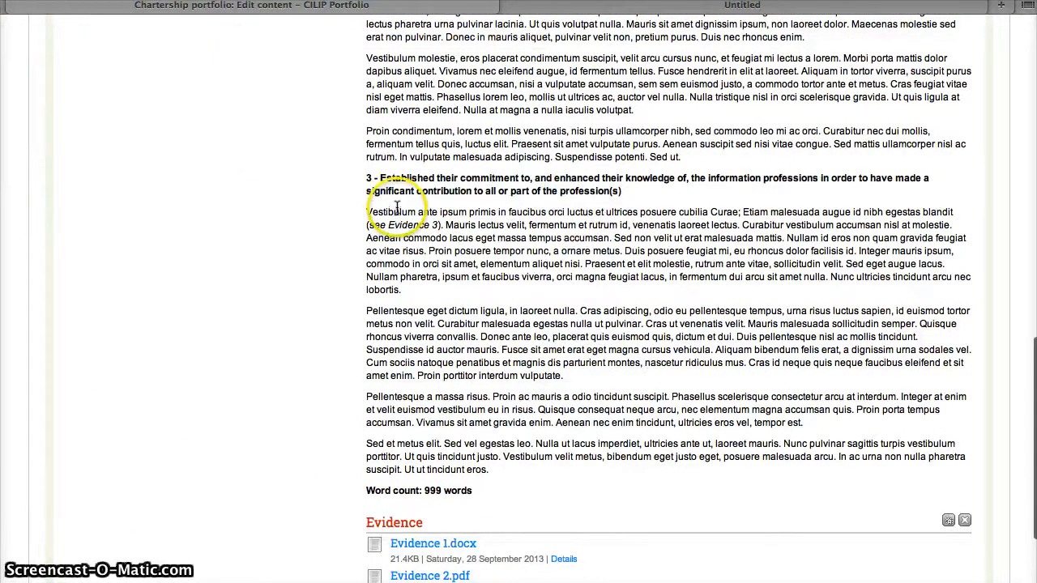
scroll(441, 217, up, 10)
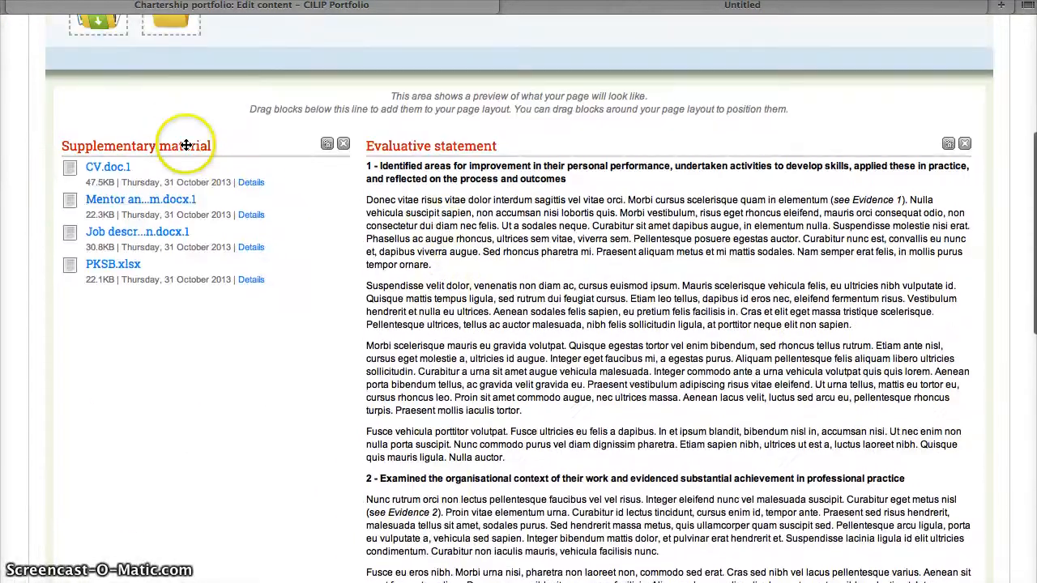
- Move the Evidence block into the narrower column, beneath Supplementary material
scroll(366, 320, down, 10)
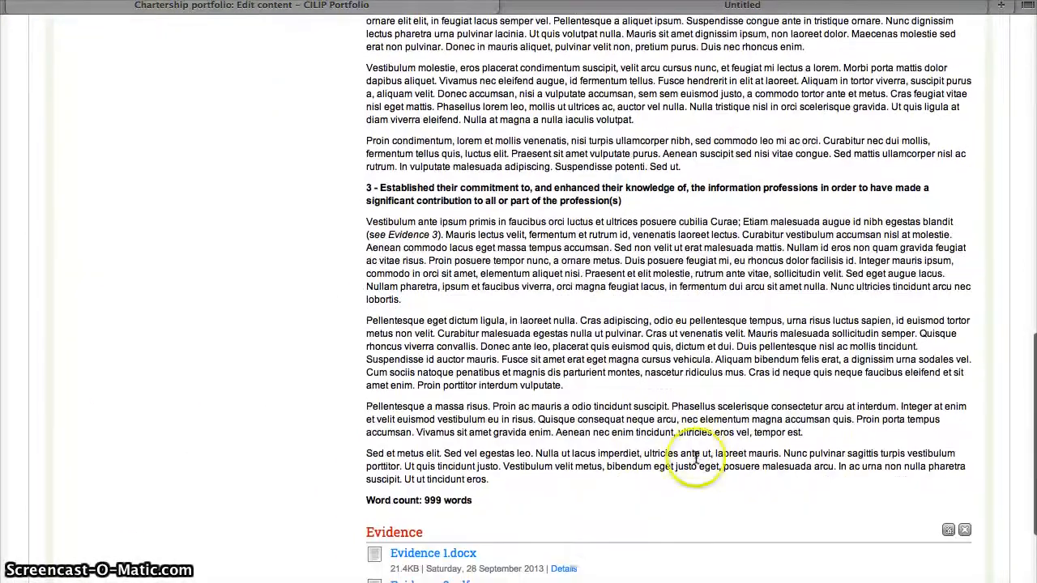
drag(573, 536, 238, 172)
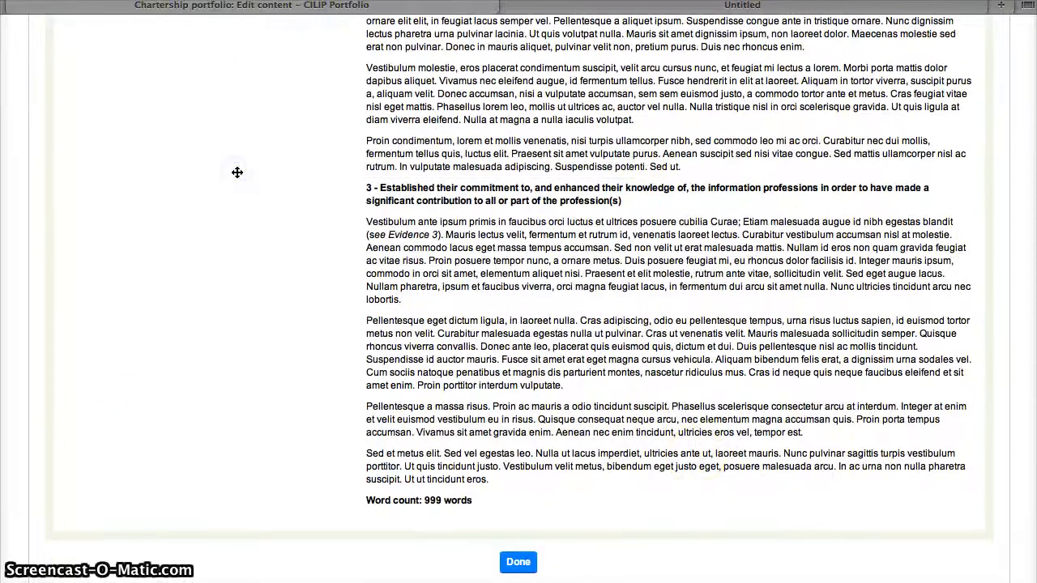
scroll(648, 311, up, 10)
scroll(648, 312, down, 1)
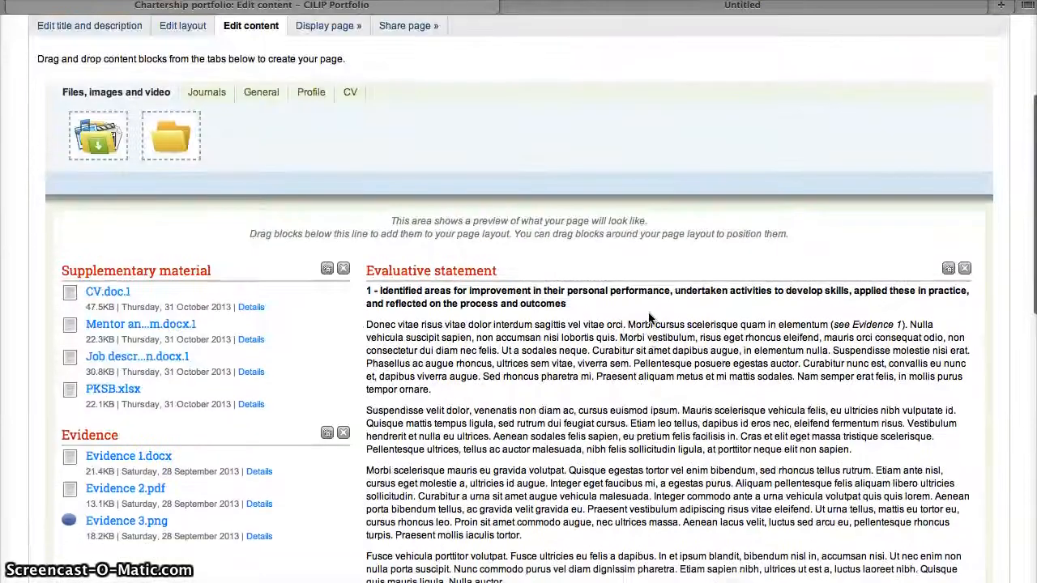
- Look over the rearranged page, comparing the file blocks with the evaluative statement beside them
scroll(190, 290, down, 1)
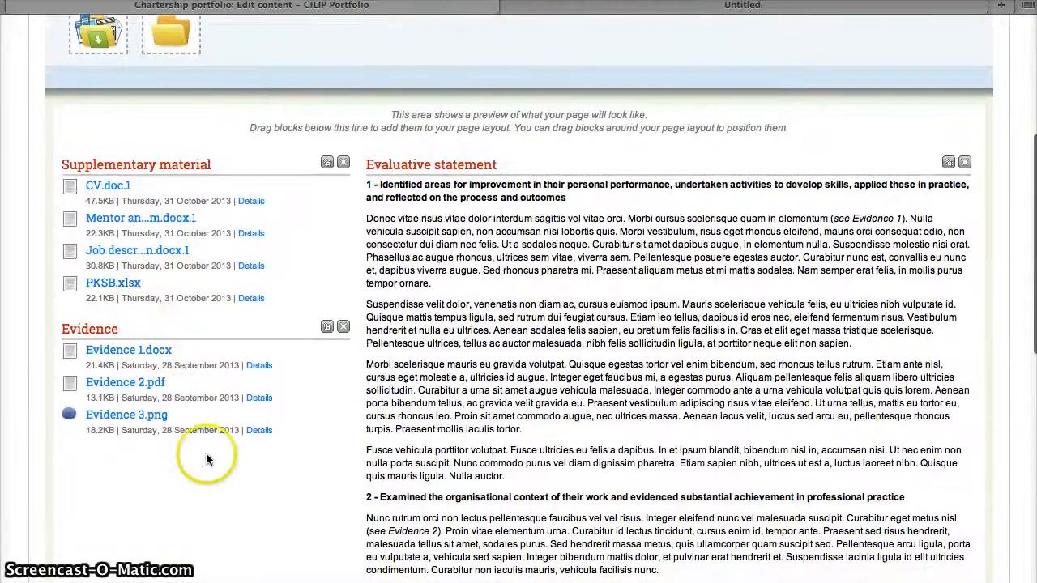
scroll(243, 430, down, 3)
scroll(245, 428, down, 5)
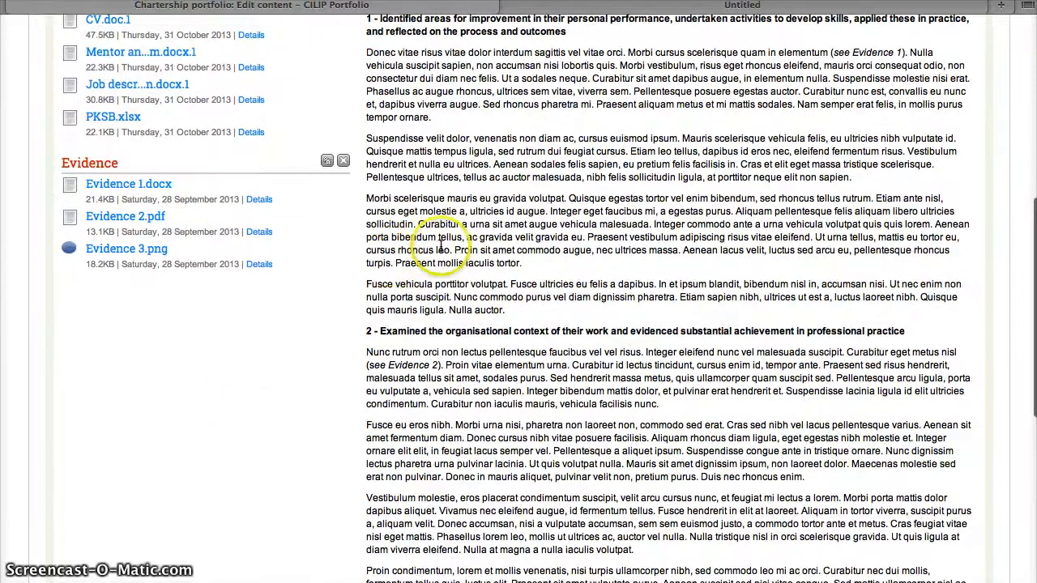
scroll(438, 243, up, 6)
drag(155, 318, 150, 348)
scroll(594, 366, up, 5)
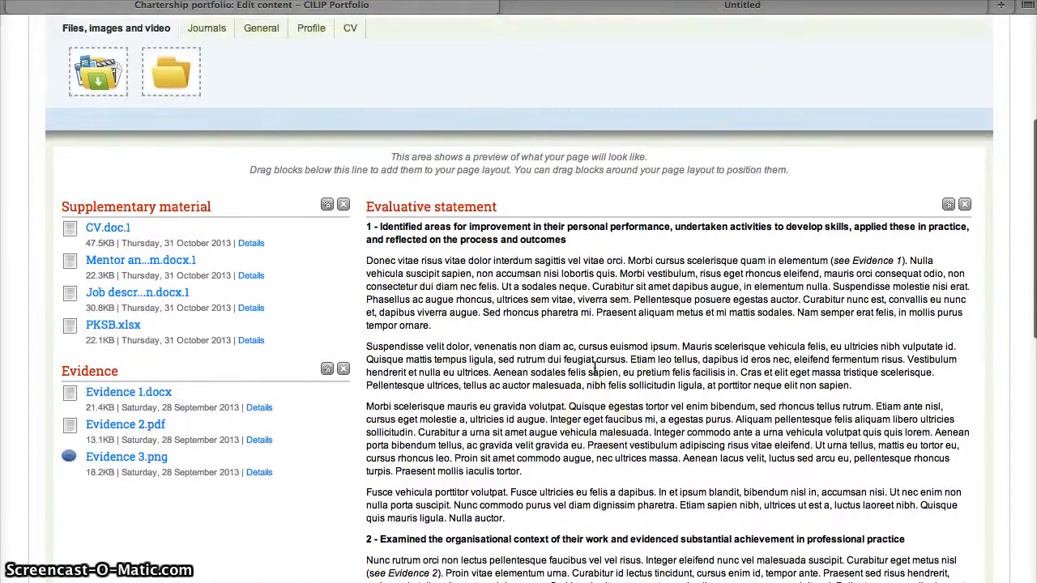
- Finish editing the page content and display the finished two-column Chartership portfolio page from the Pages list
scroll(594, 369, down, 20)
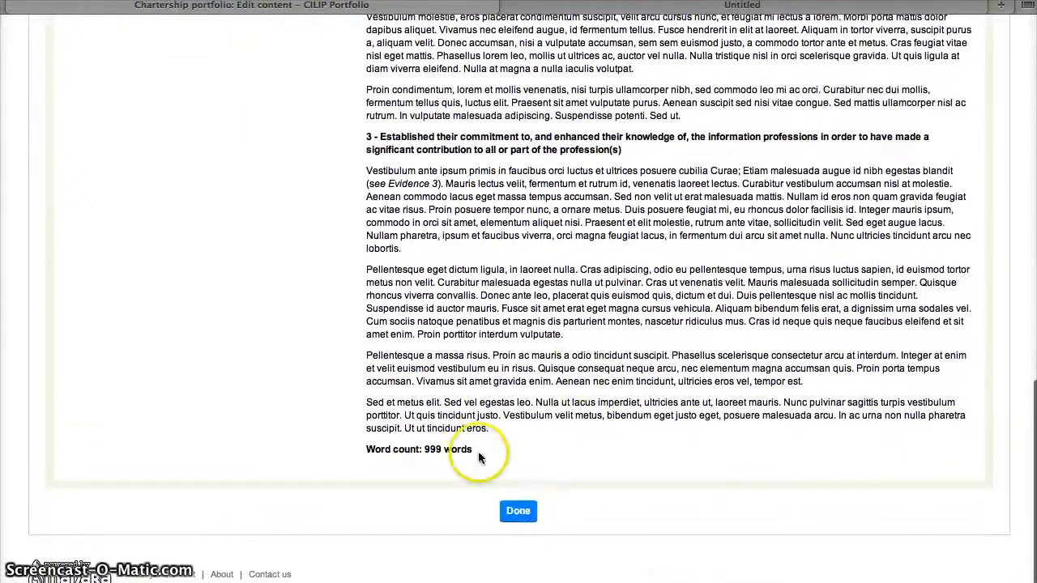
click(523, 513)
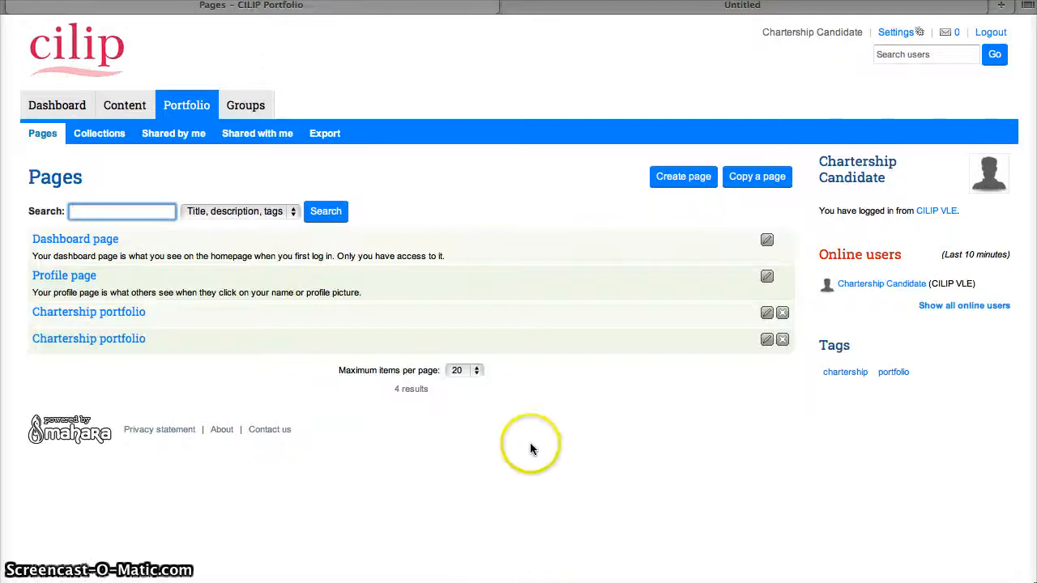
click(130, 344)
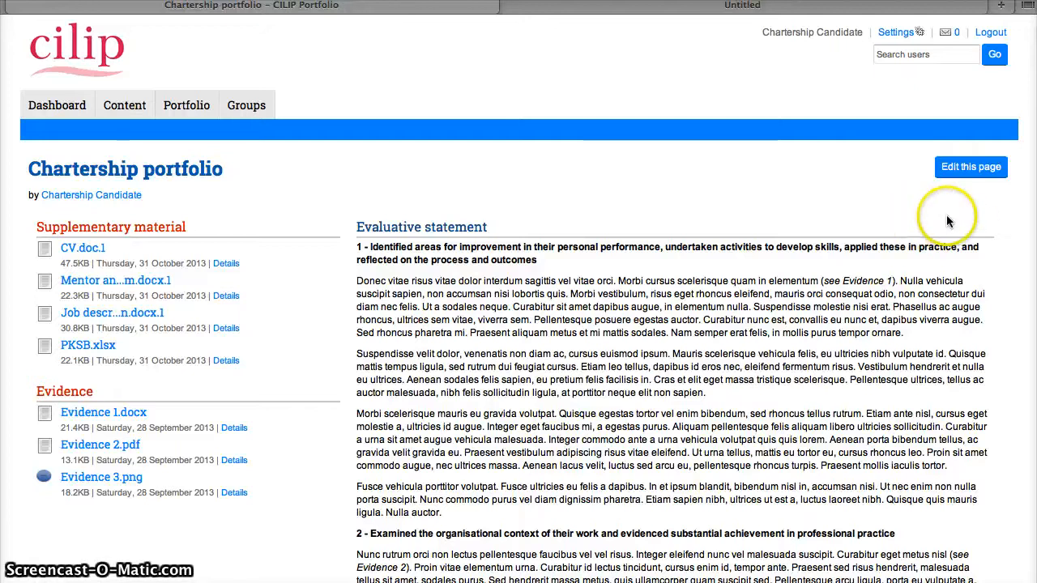
- Return to editing the Chartership portfolio page, open its sharing settings and expand the options for other users and groups
click(971, 168)
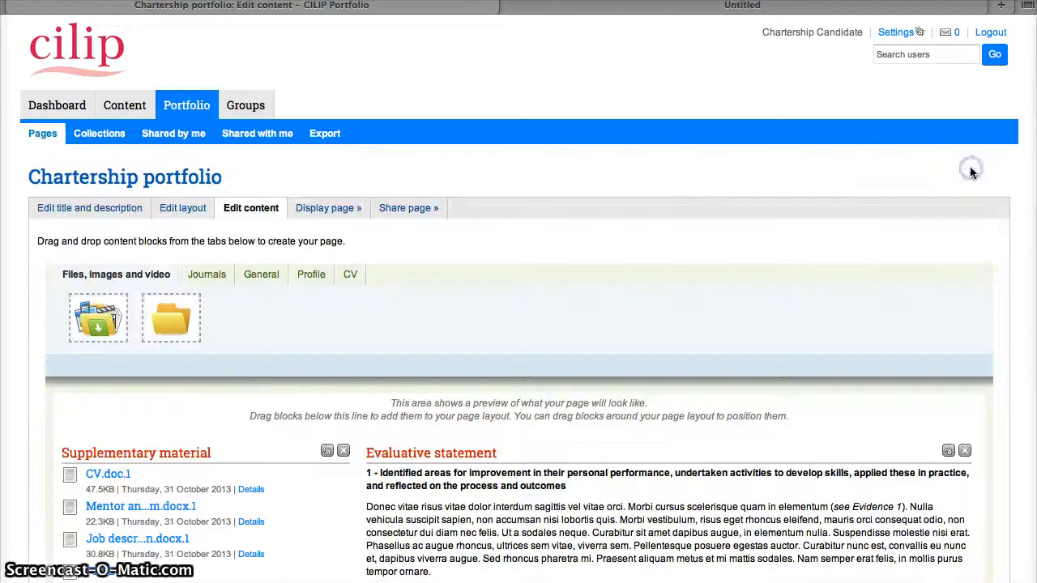
click(407, 212)
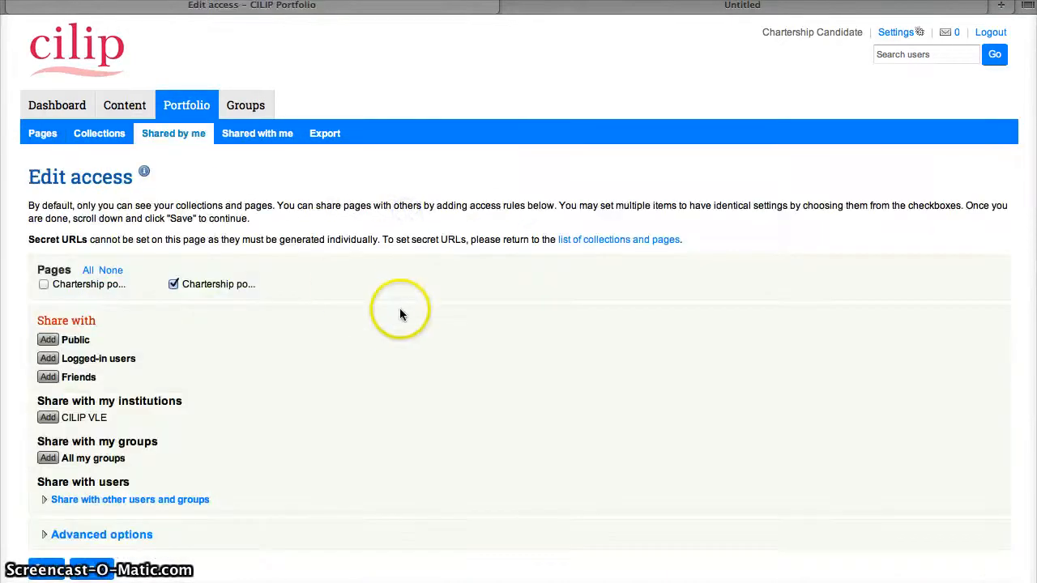
scroll(400, 313, down, 2)
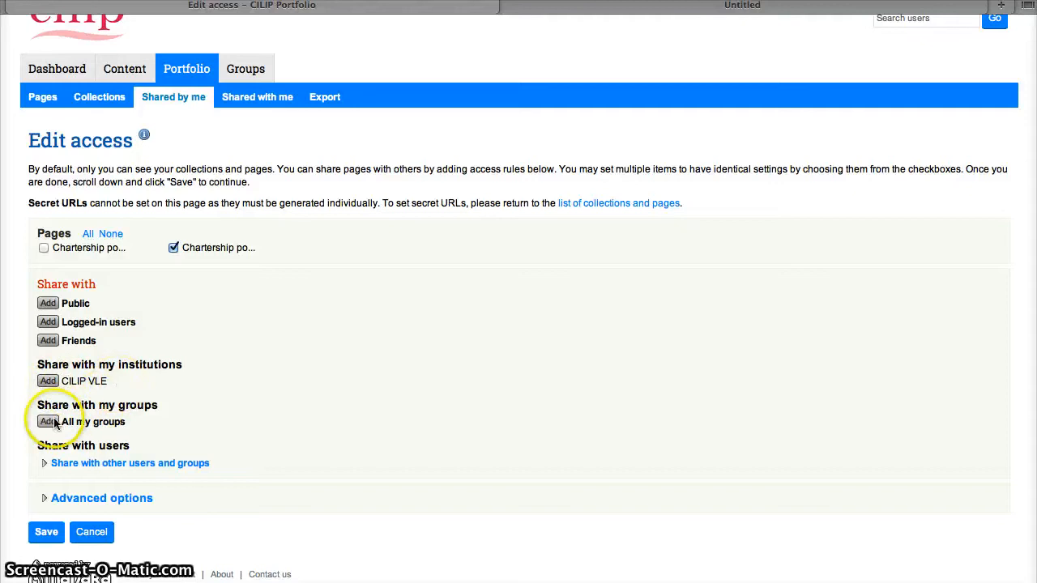
click(78, 465)
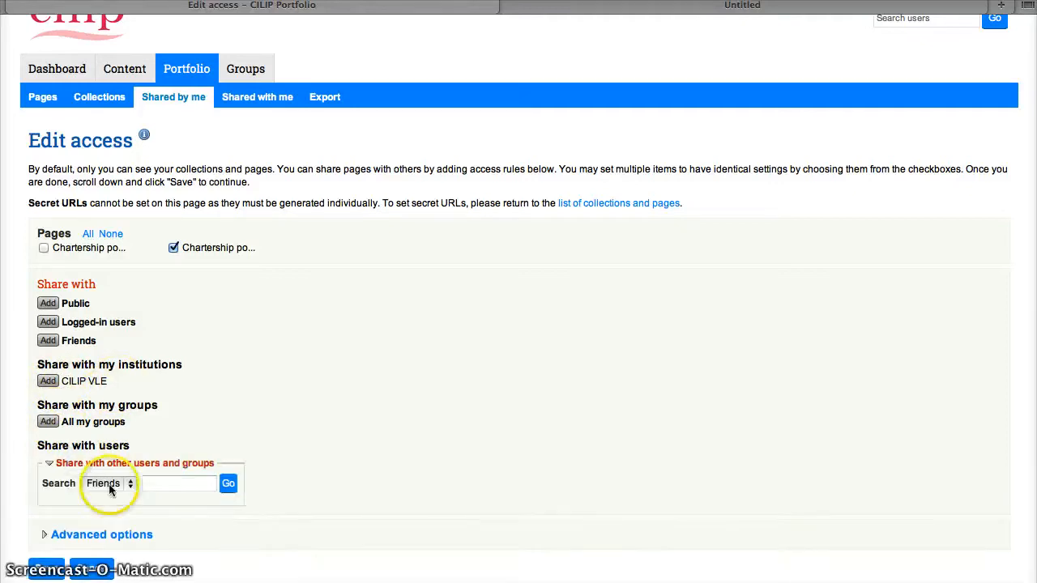
- Set the sharing search to look among Users and place the cursor in its search field
click(127, 484)
click(111, 517)
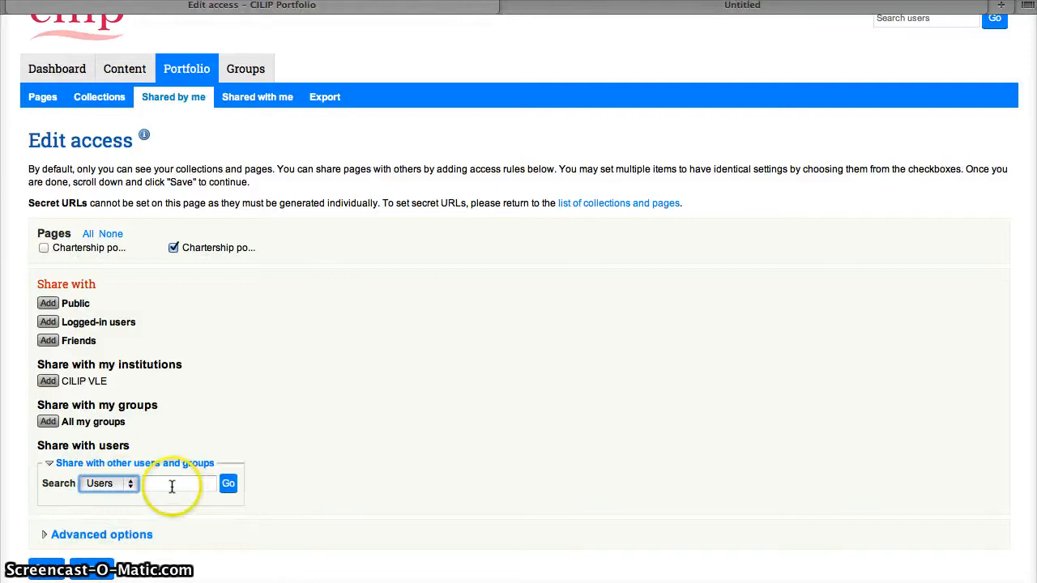
click(155, 484)
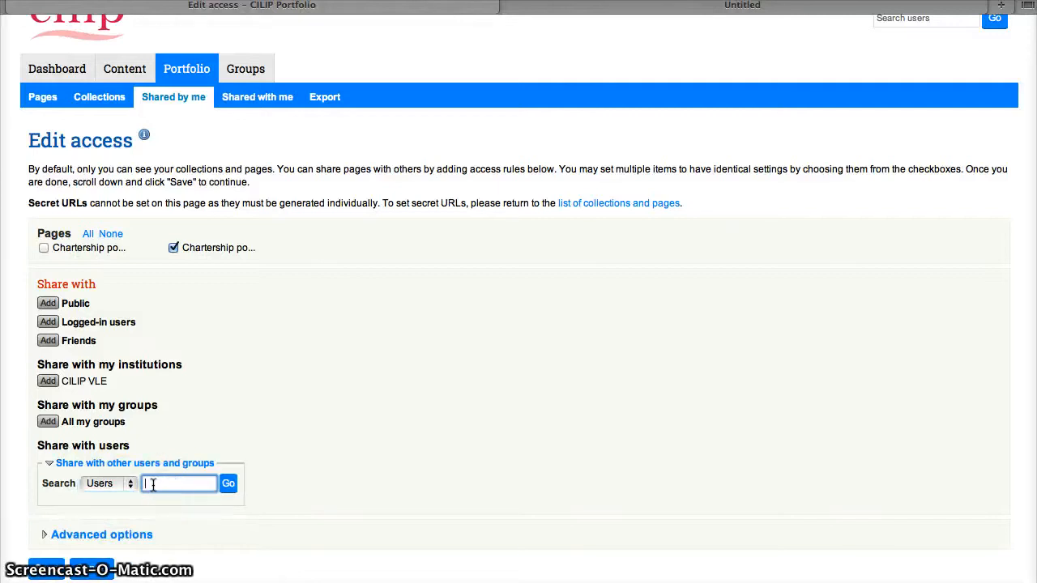
click(162, 484)
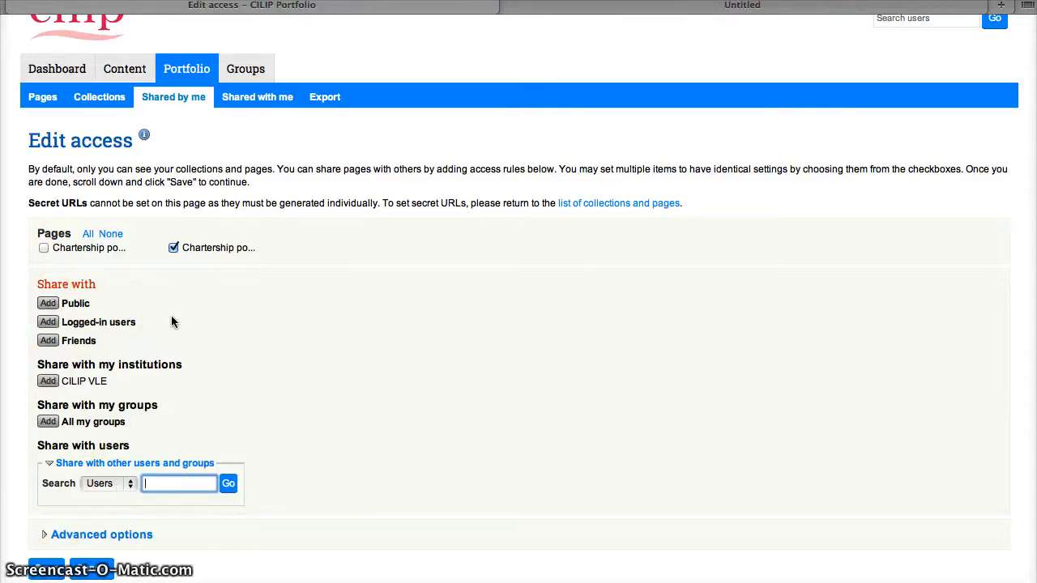
- Search Groups for "assessors" and add Professional Registration Assessors to the page's access list
click(126, 484)
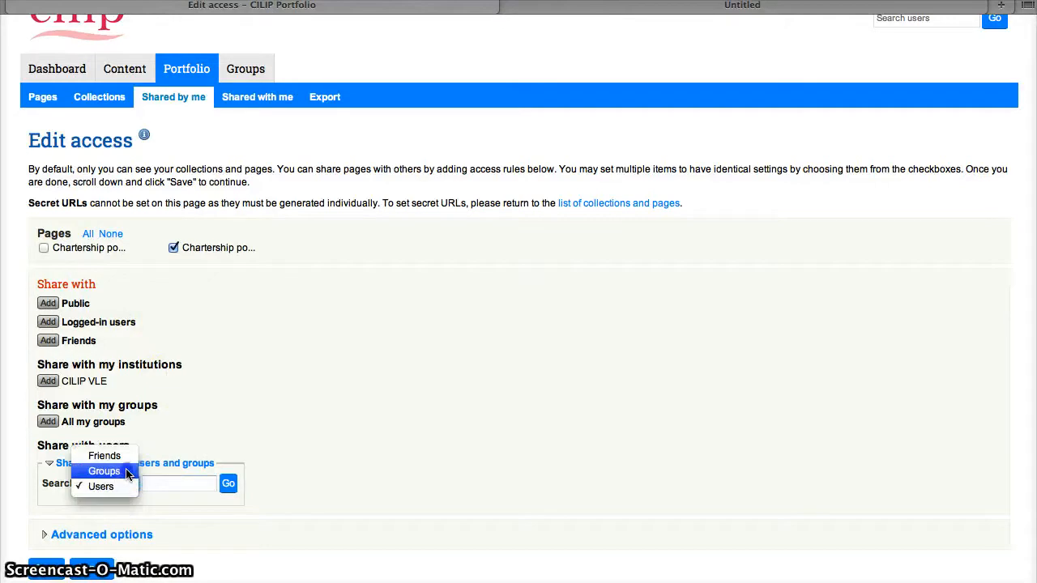
click(126, 472)
click(165, 483)
text(as)
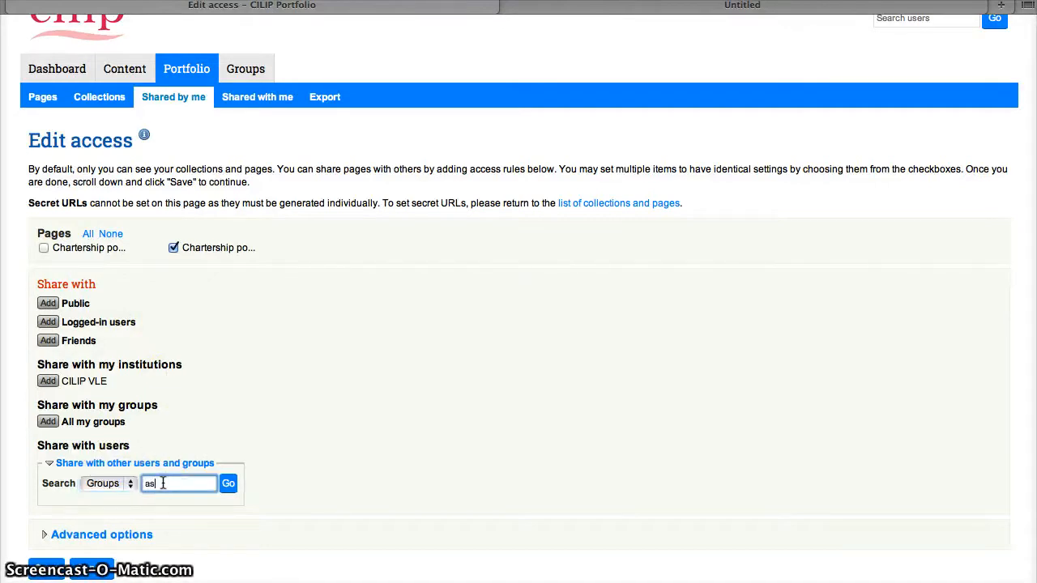
text(sessors)
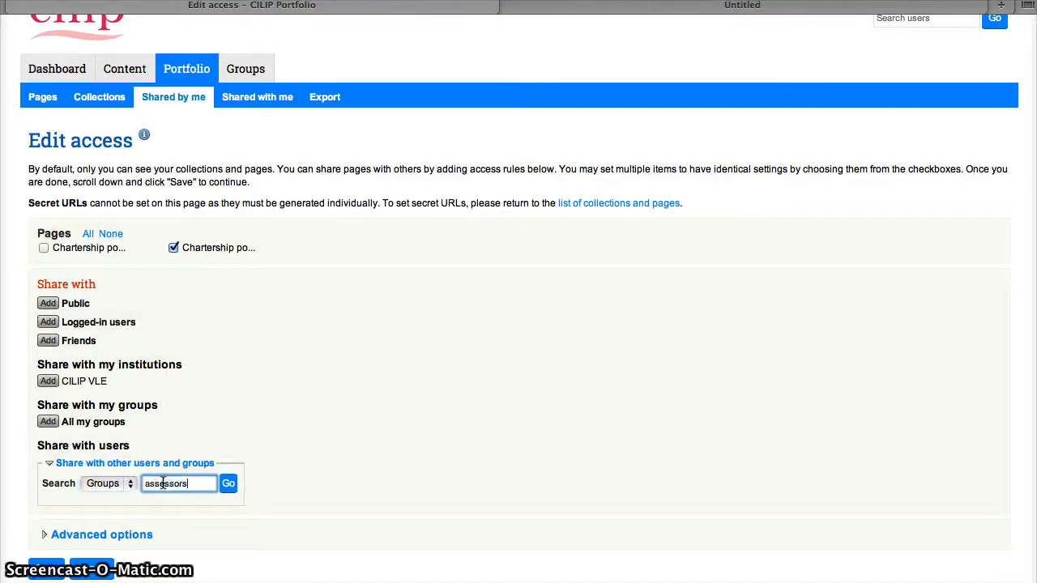
click(229, 484)
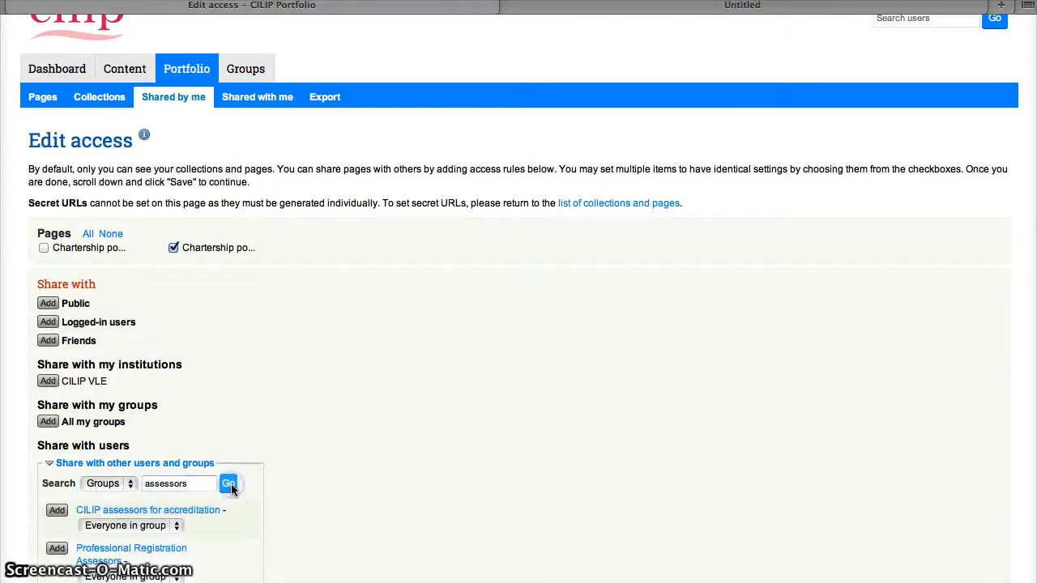
scroll(380, 483, down, 3)
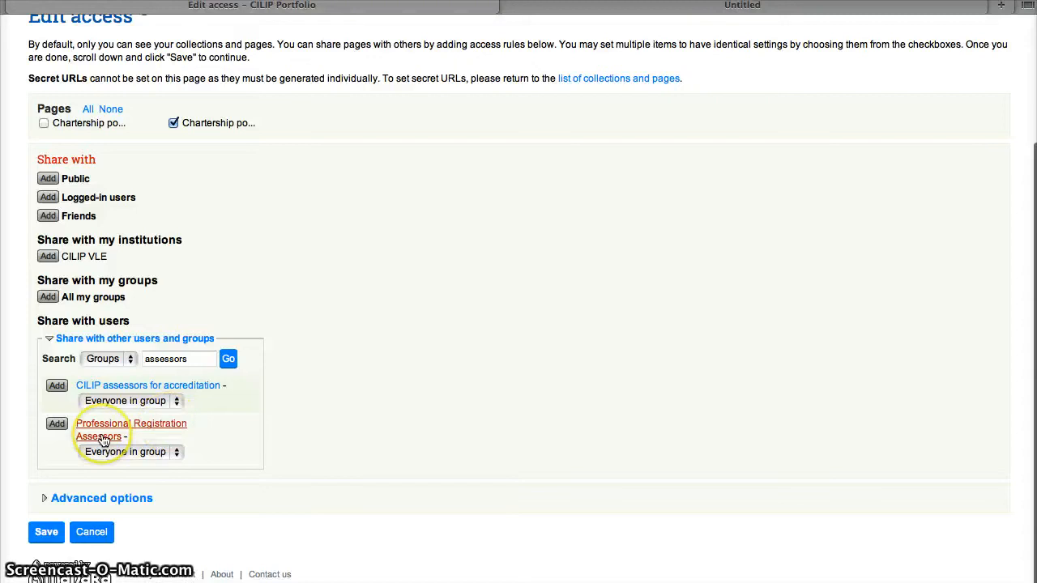
click(56, 425)
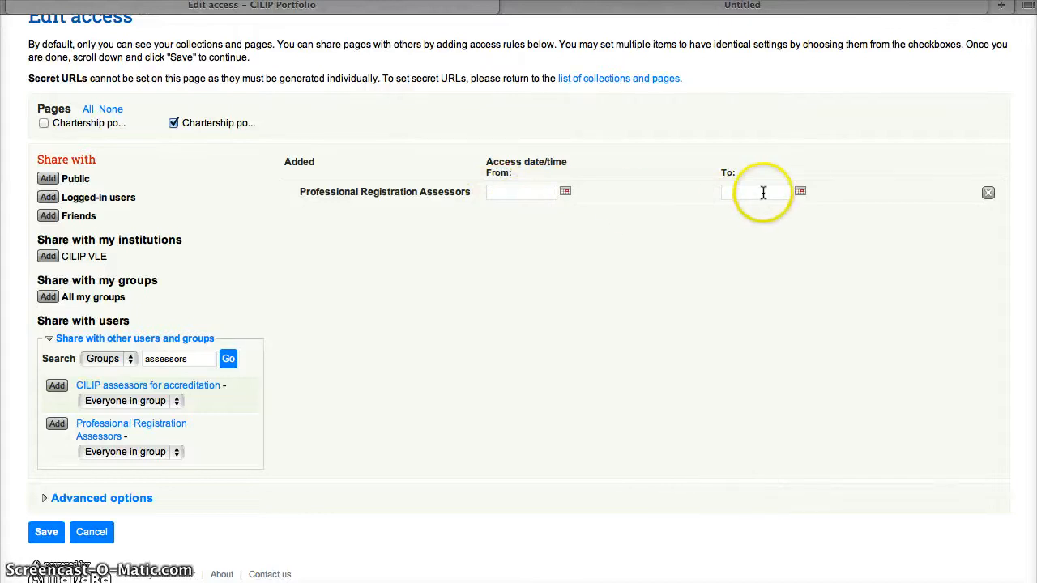
click(795, 294)
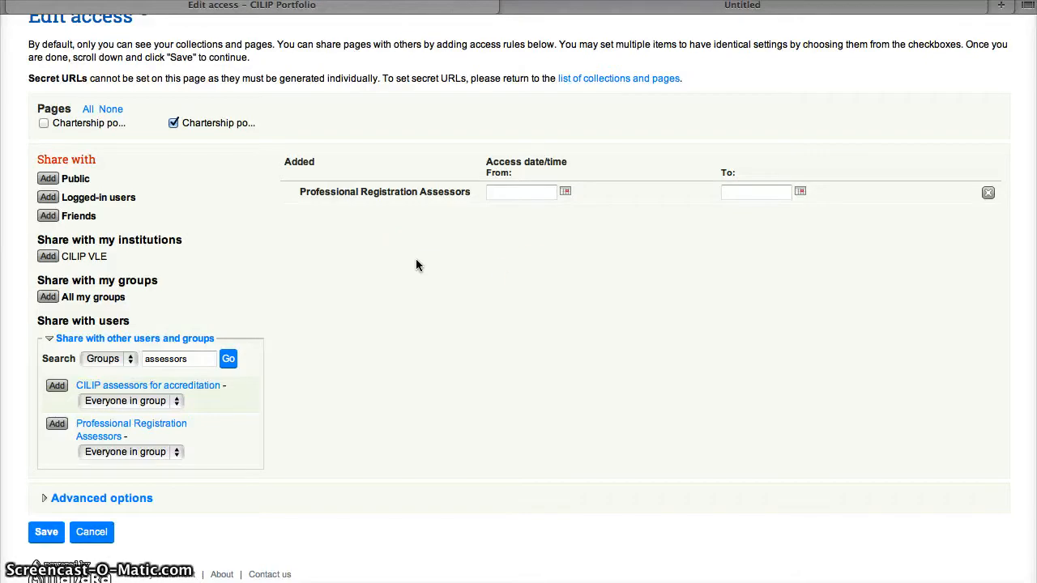
click(919, 285)
click(737, 273)
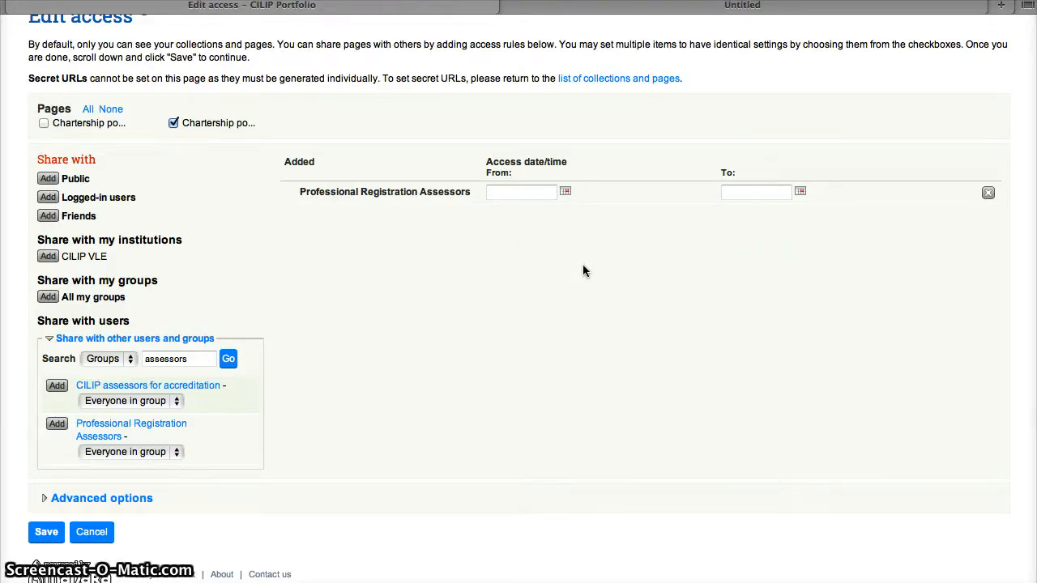
click(801, 192)
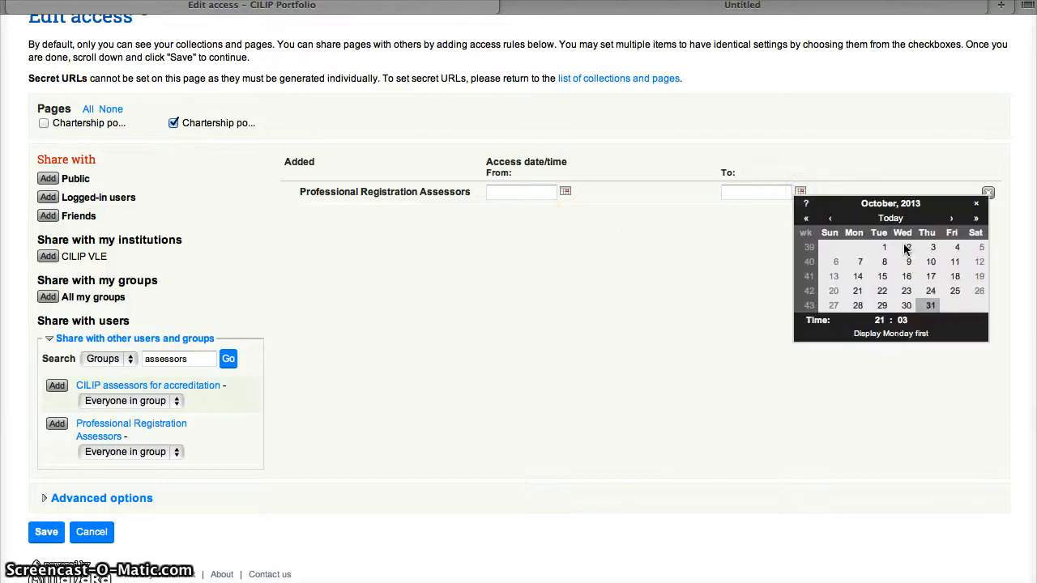
click(693, 328)
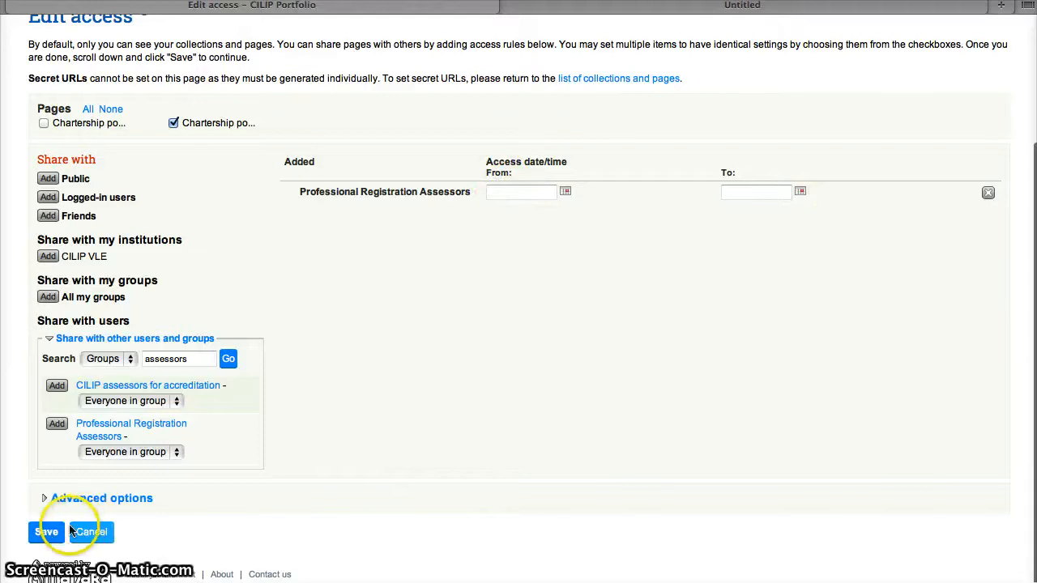
- Save the access rules and look through the Chartership portfolio page shared with Professional Registration Assessors
click(45, 532)
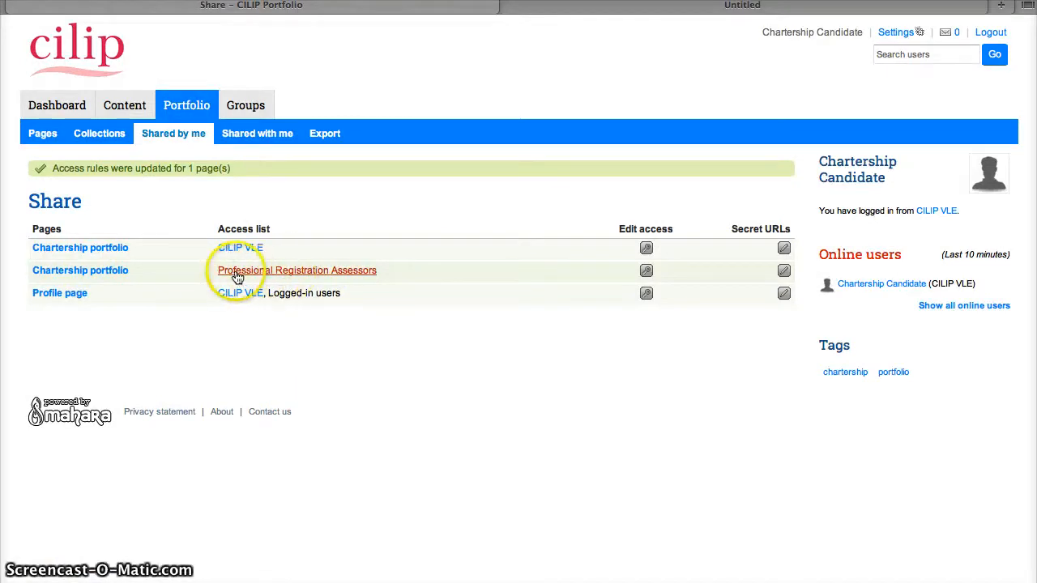
click(83, 277)
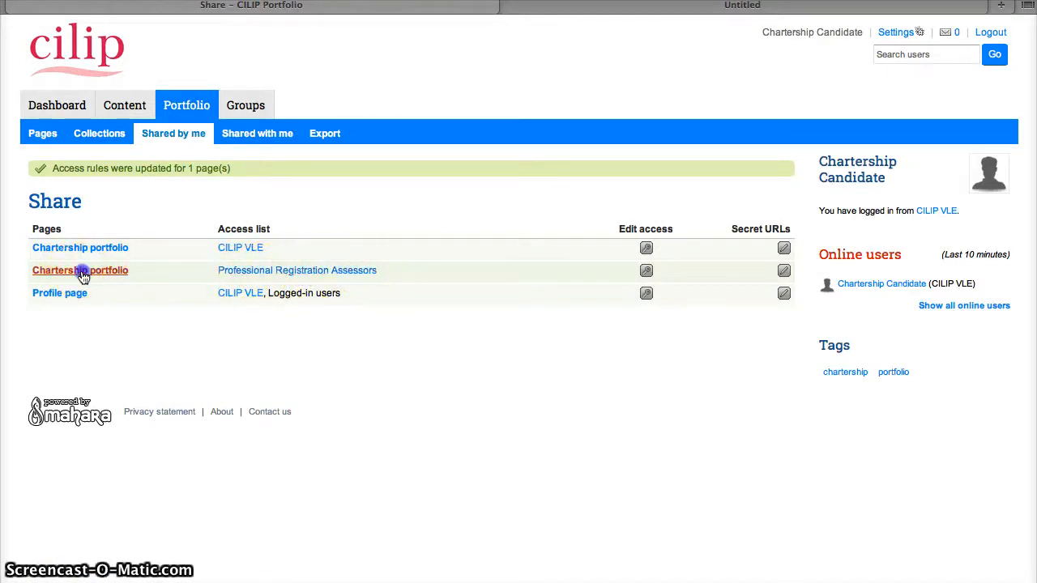
scroll(585, 275, down, 5)
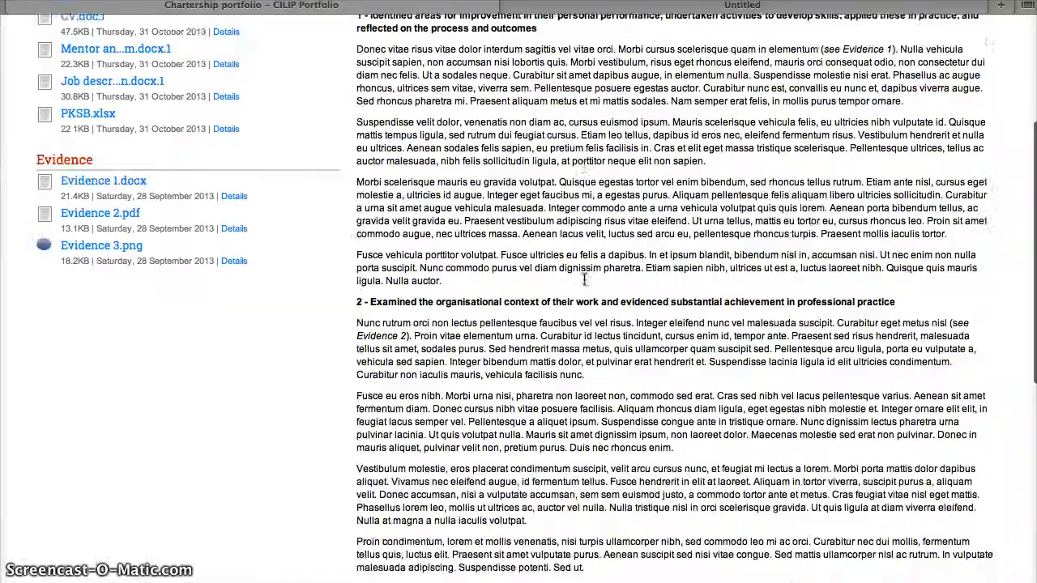
scroll(585, 279, down, 5)
scroll(584, 279, up, 8)
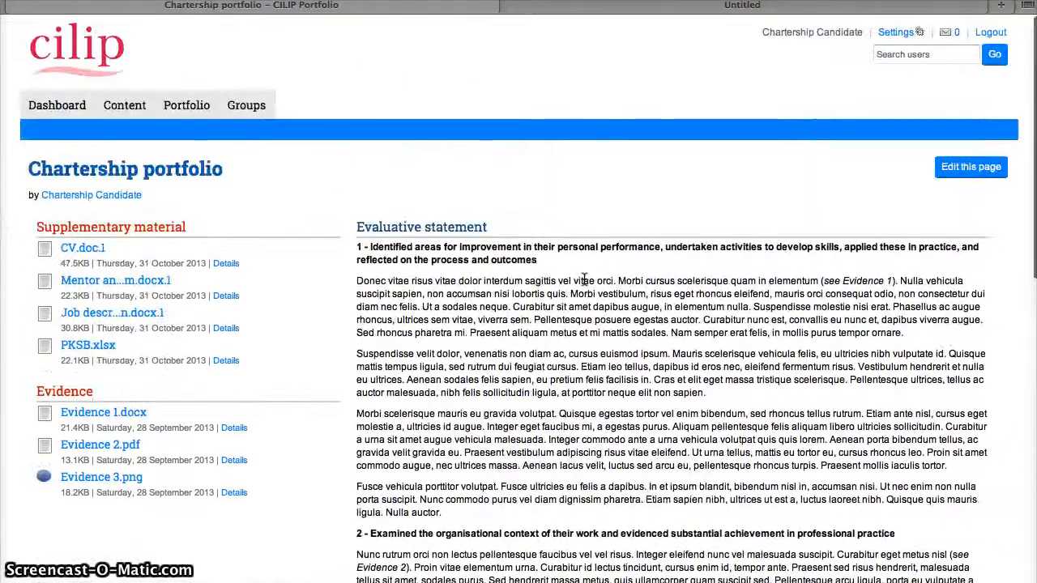